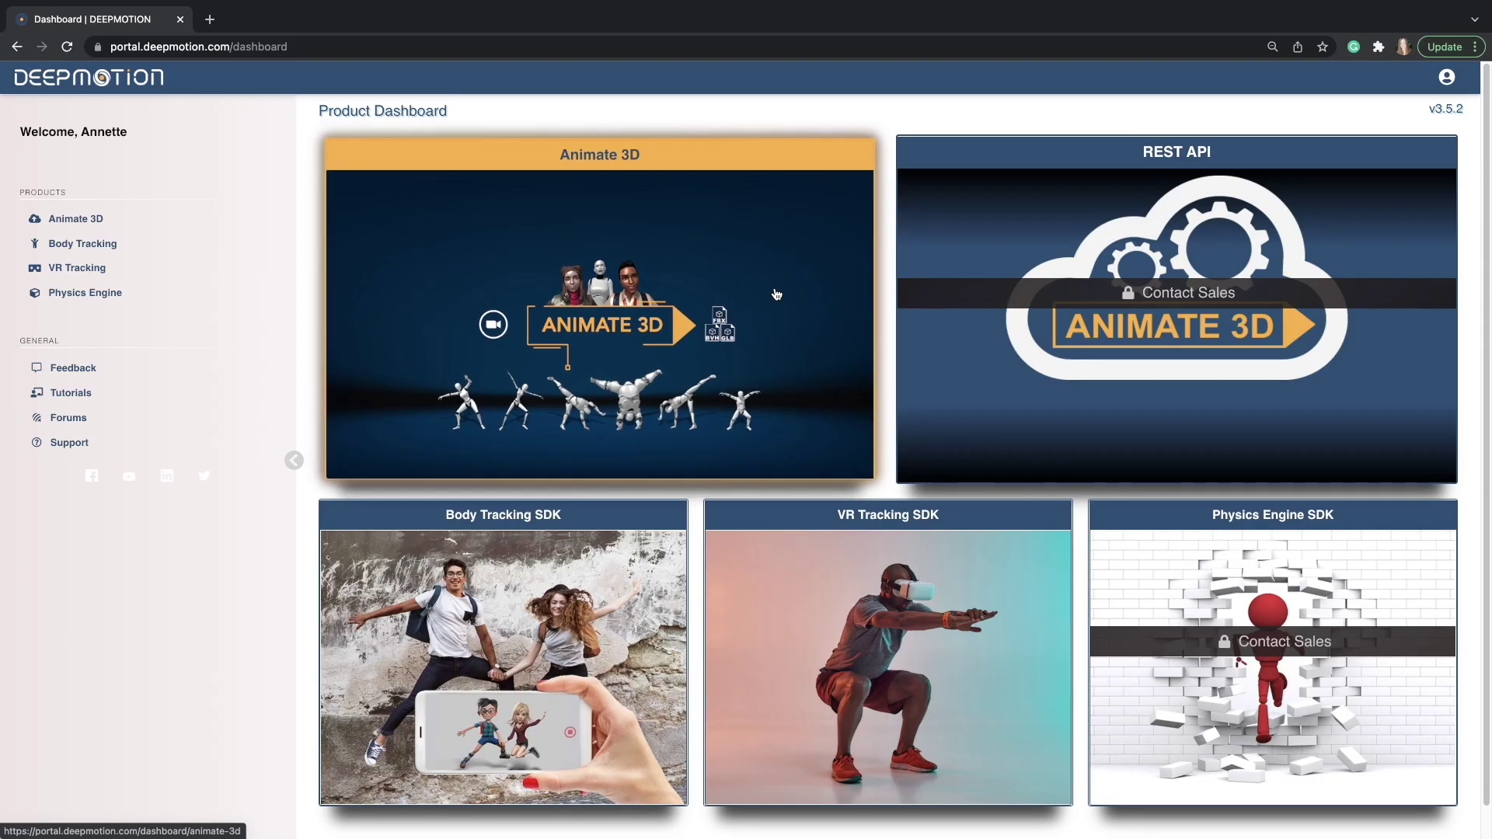
Open Animate 3D from the dashboard and start a new animation with Create.
click(776, 293)
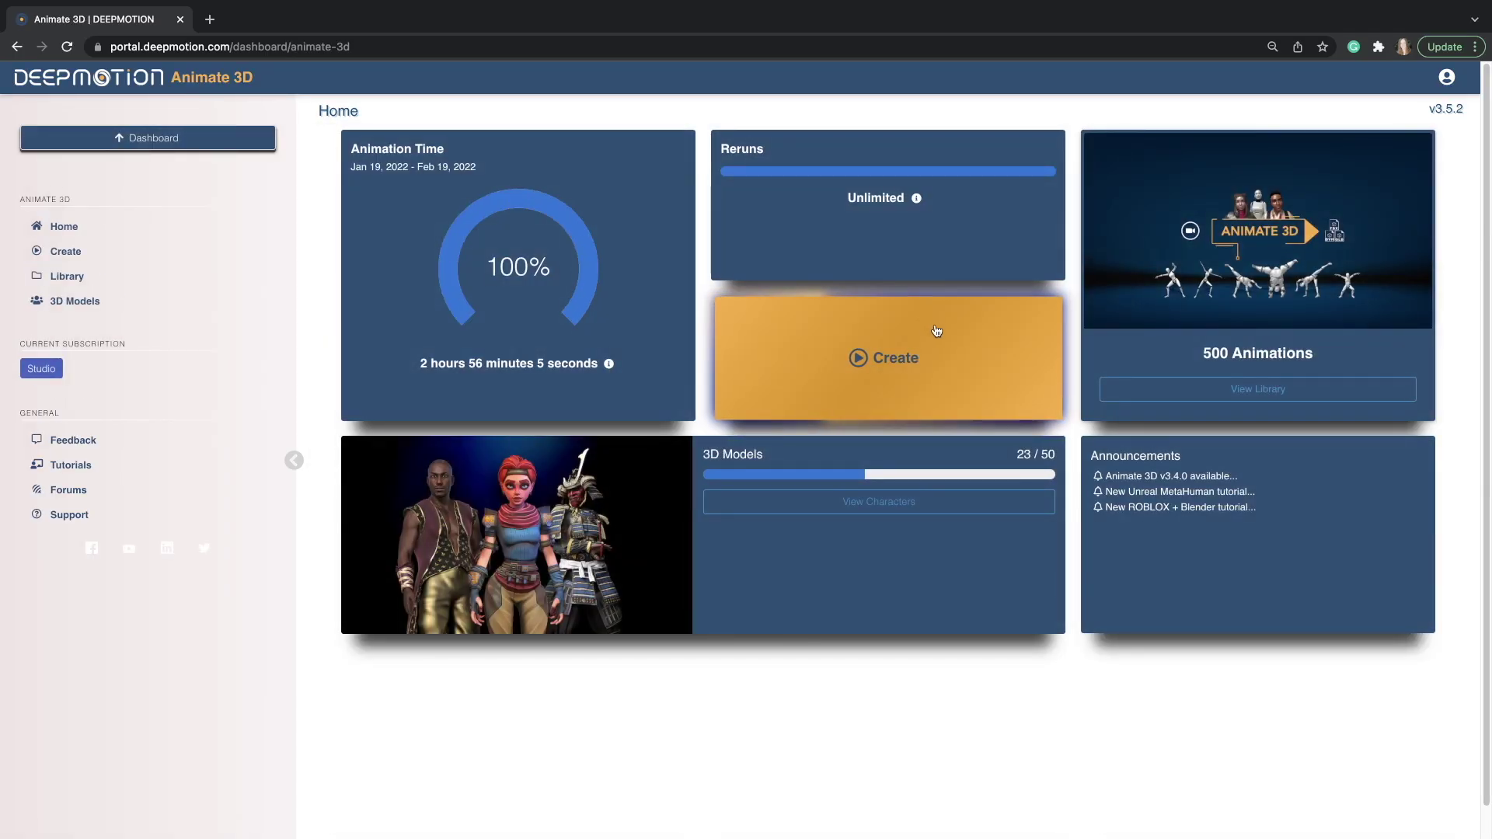
click(978, 369)
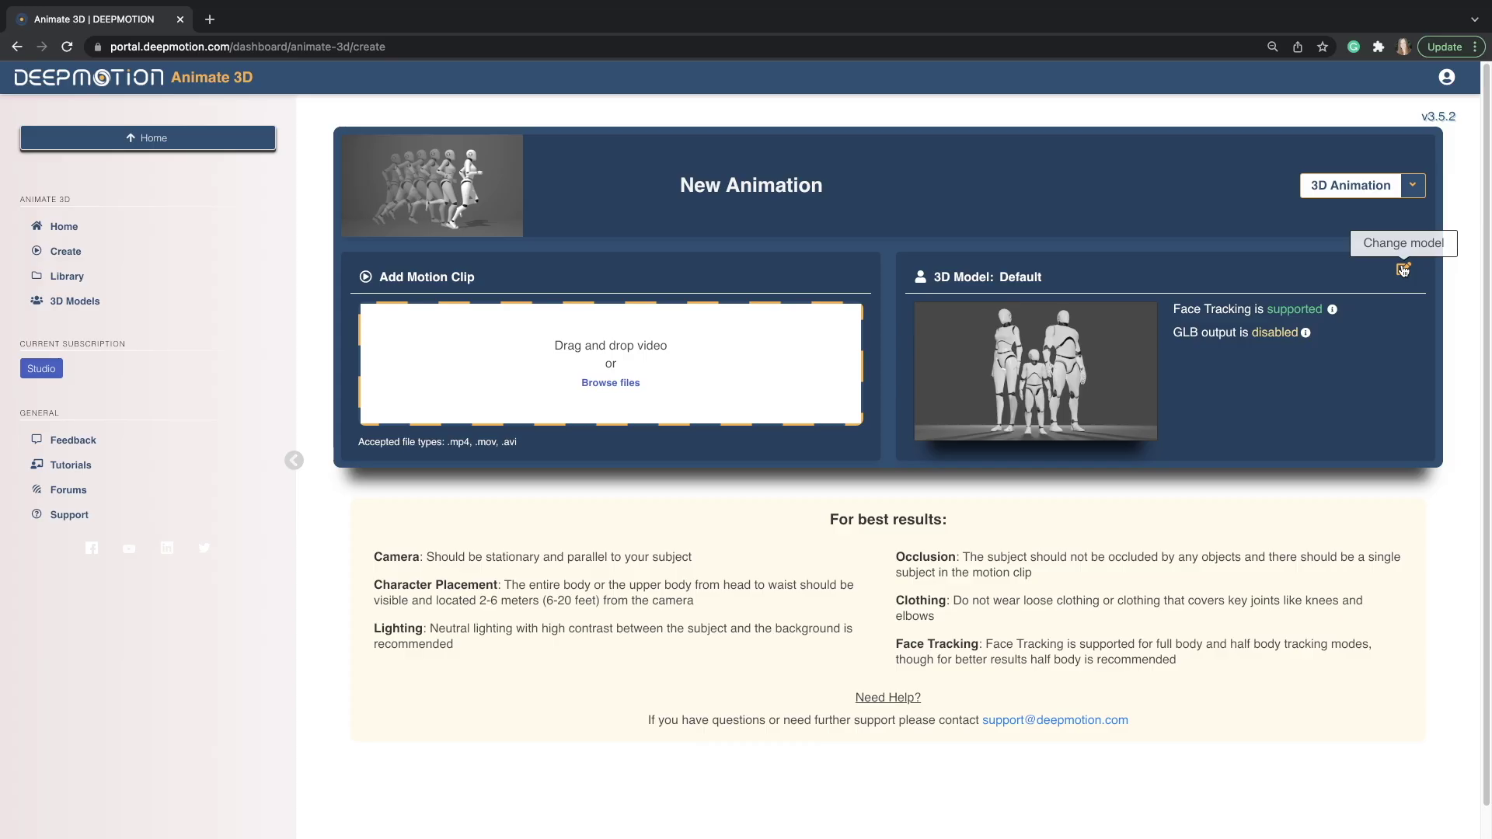
Pick Roblox R15 from Account Characters as the animation's 3D model.
click(1402, 270)
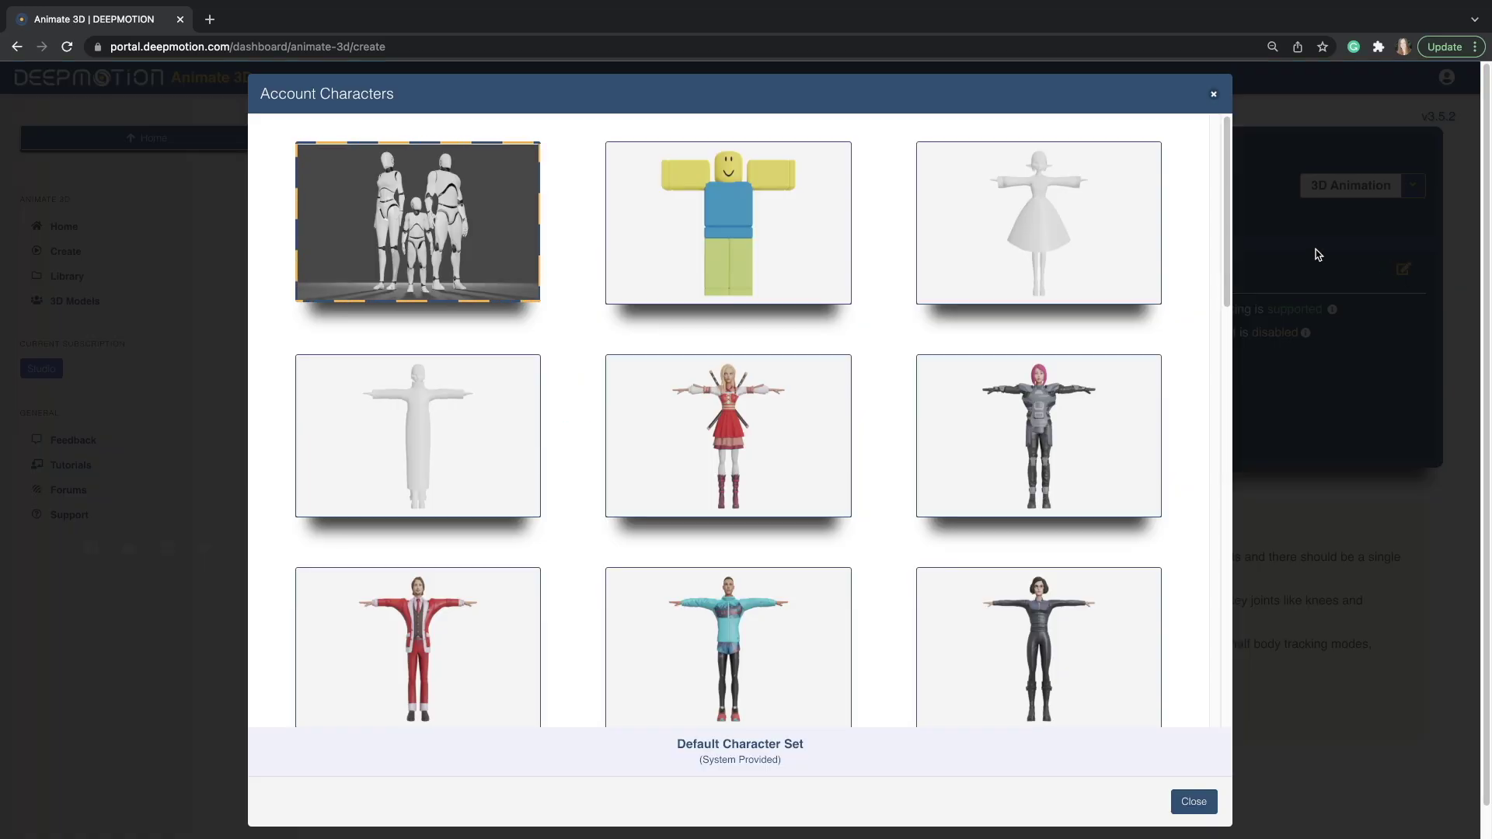
click(813, 255)
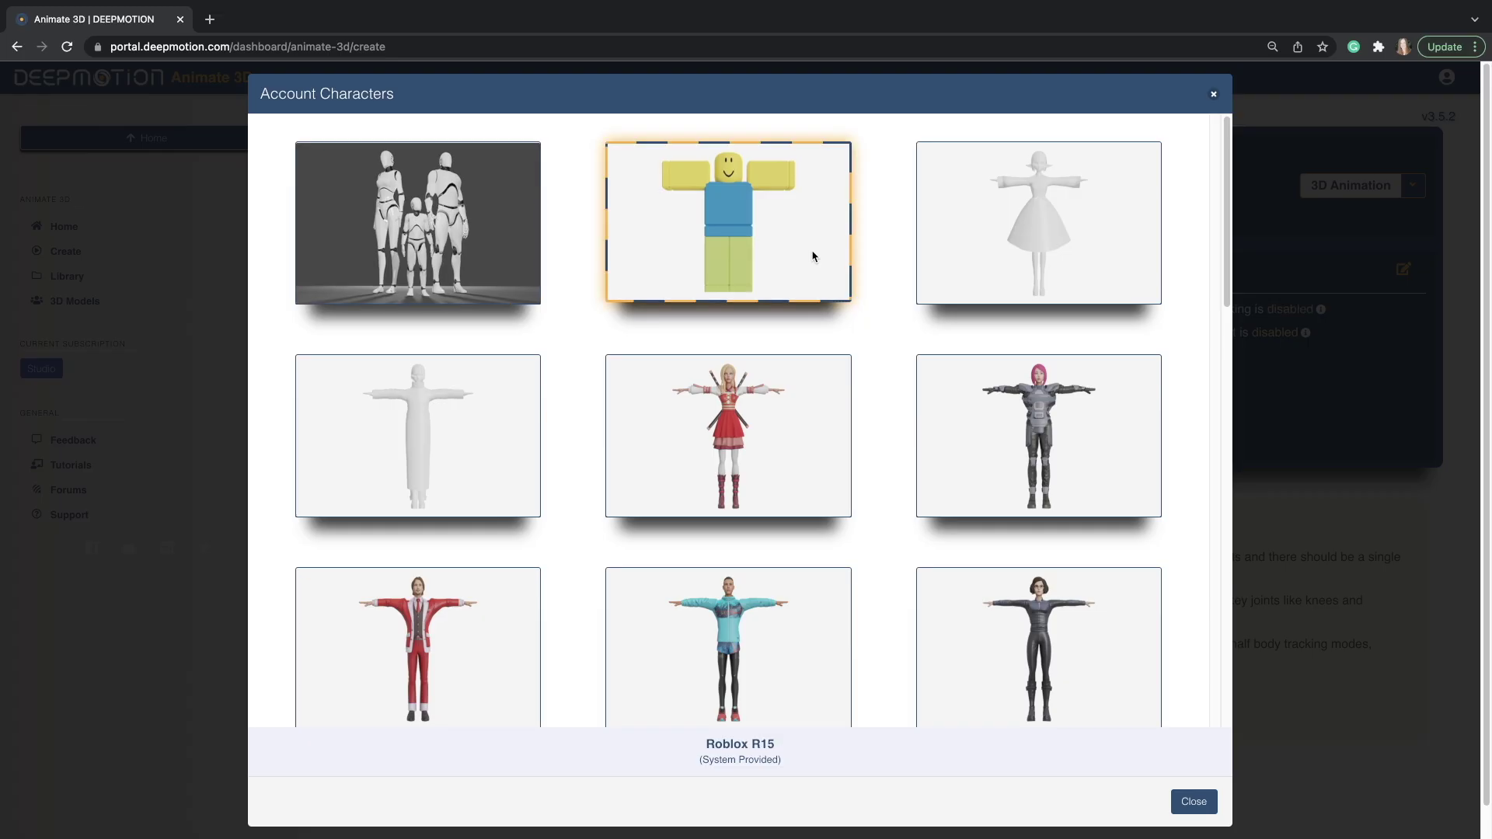
click(1214, 96)
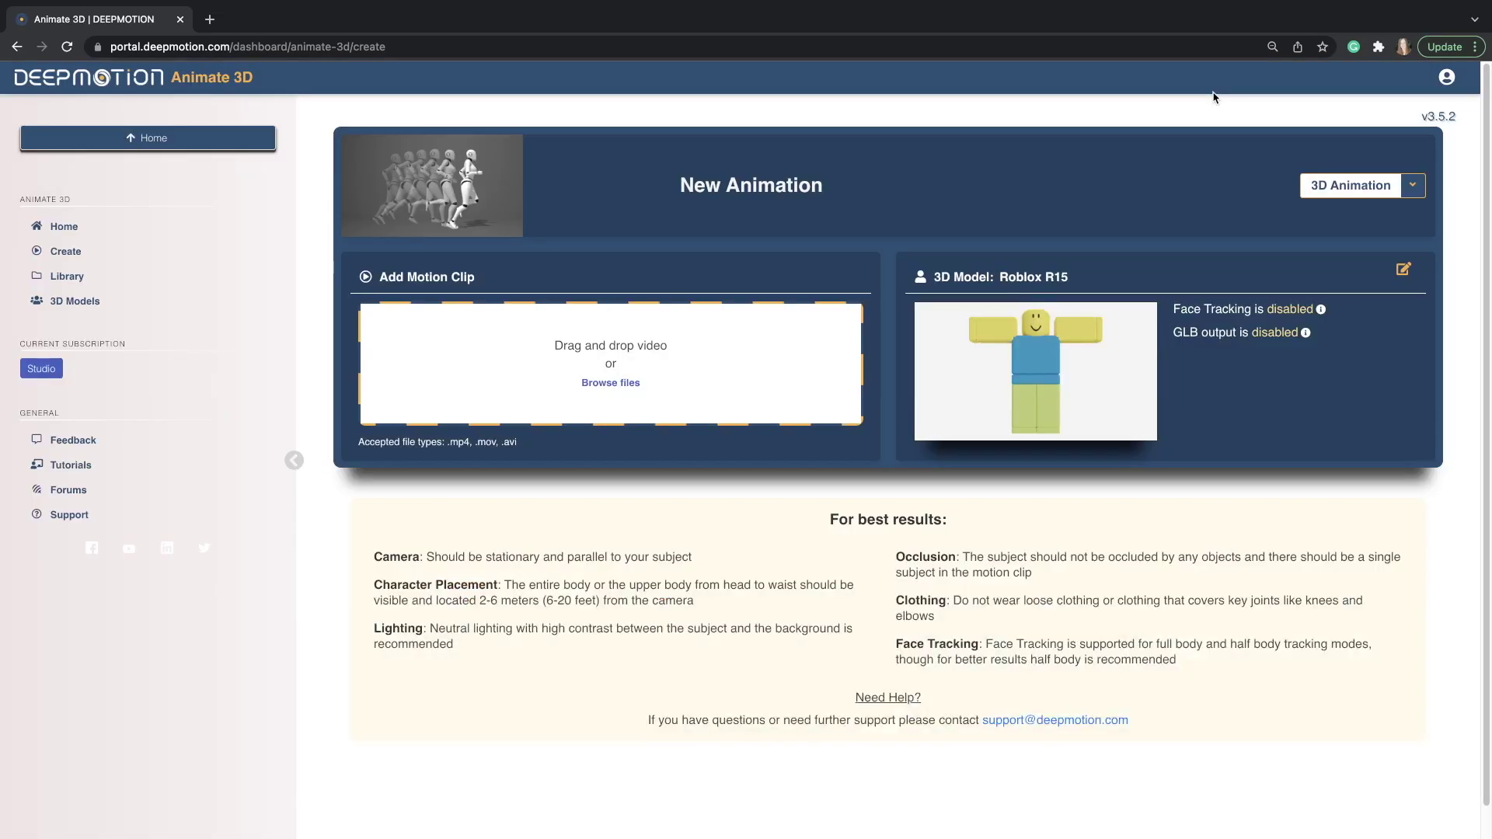
Upload MyDance.mov from the Downloads folder as the motion clip.
click(633, 385)
click(412, 278)
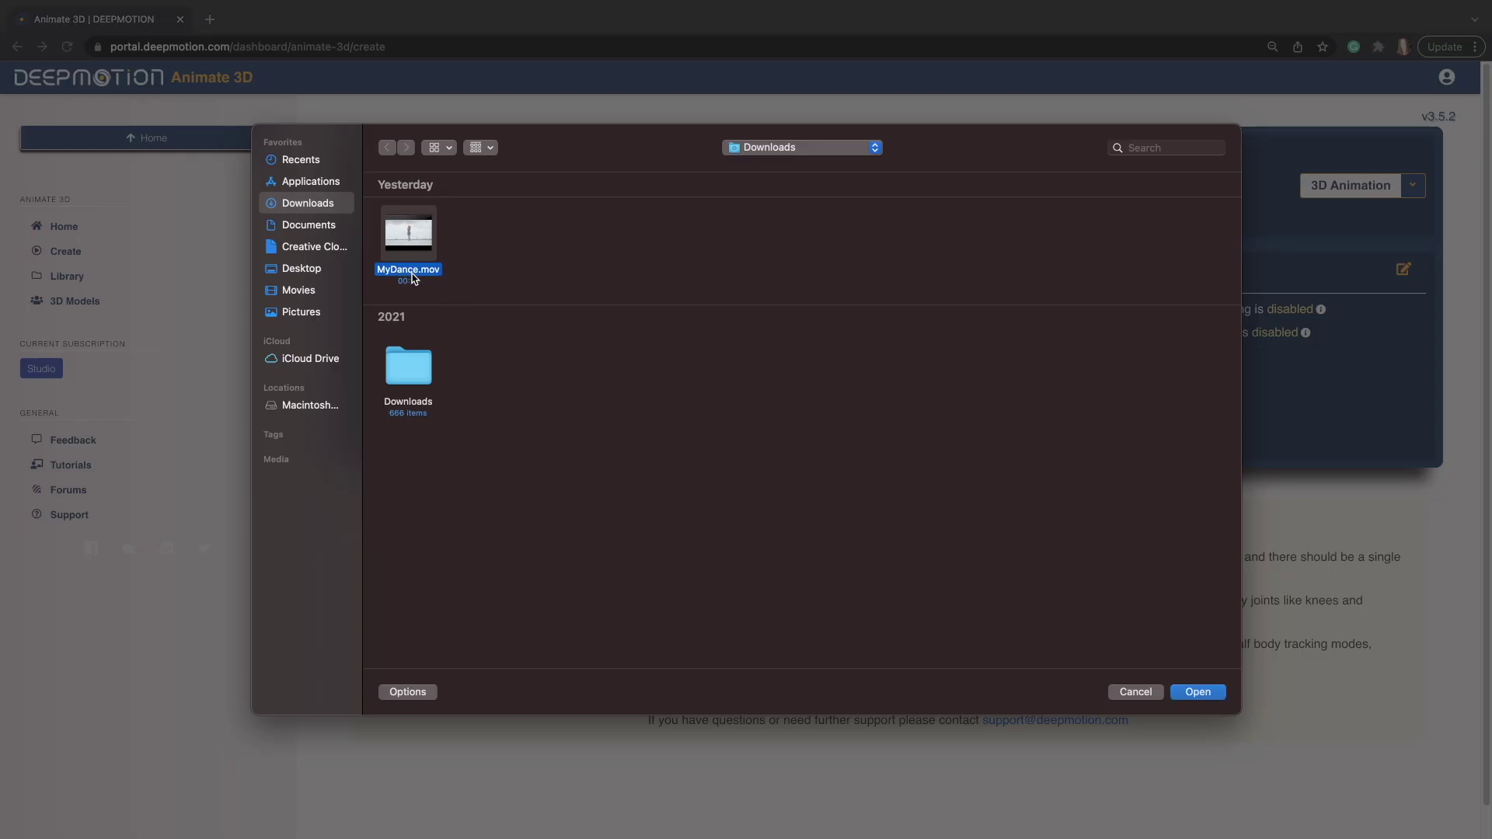
click(1209, 694)
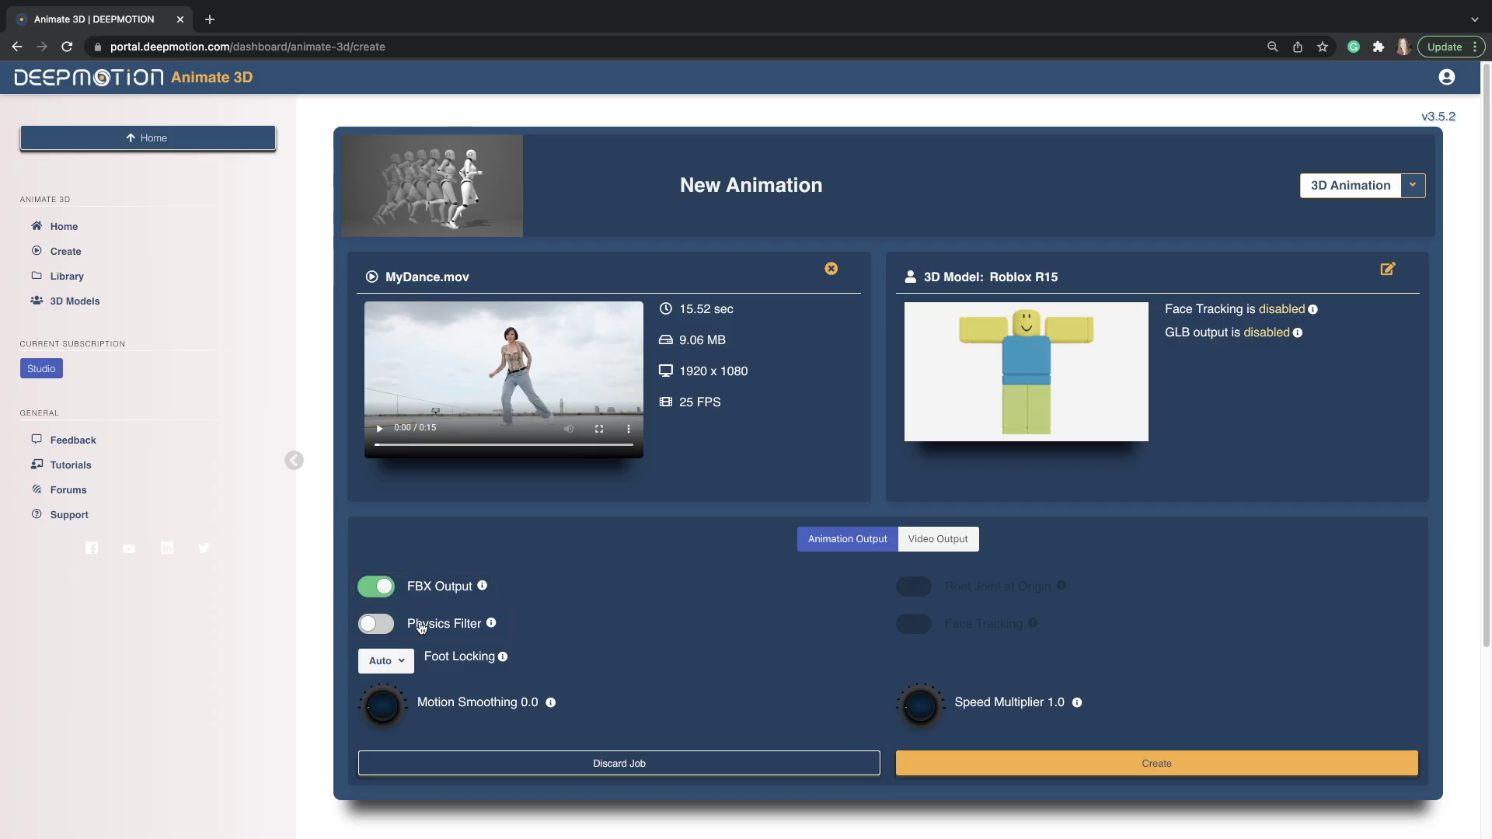
Enable Physics Filter and leave Foot Locking on Auto.
click(376, 626)
click(401, 662)
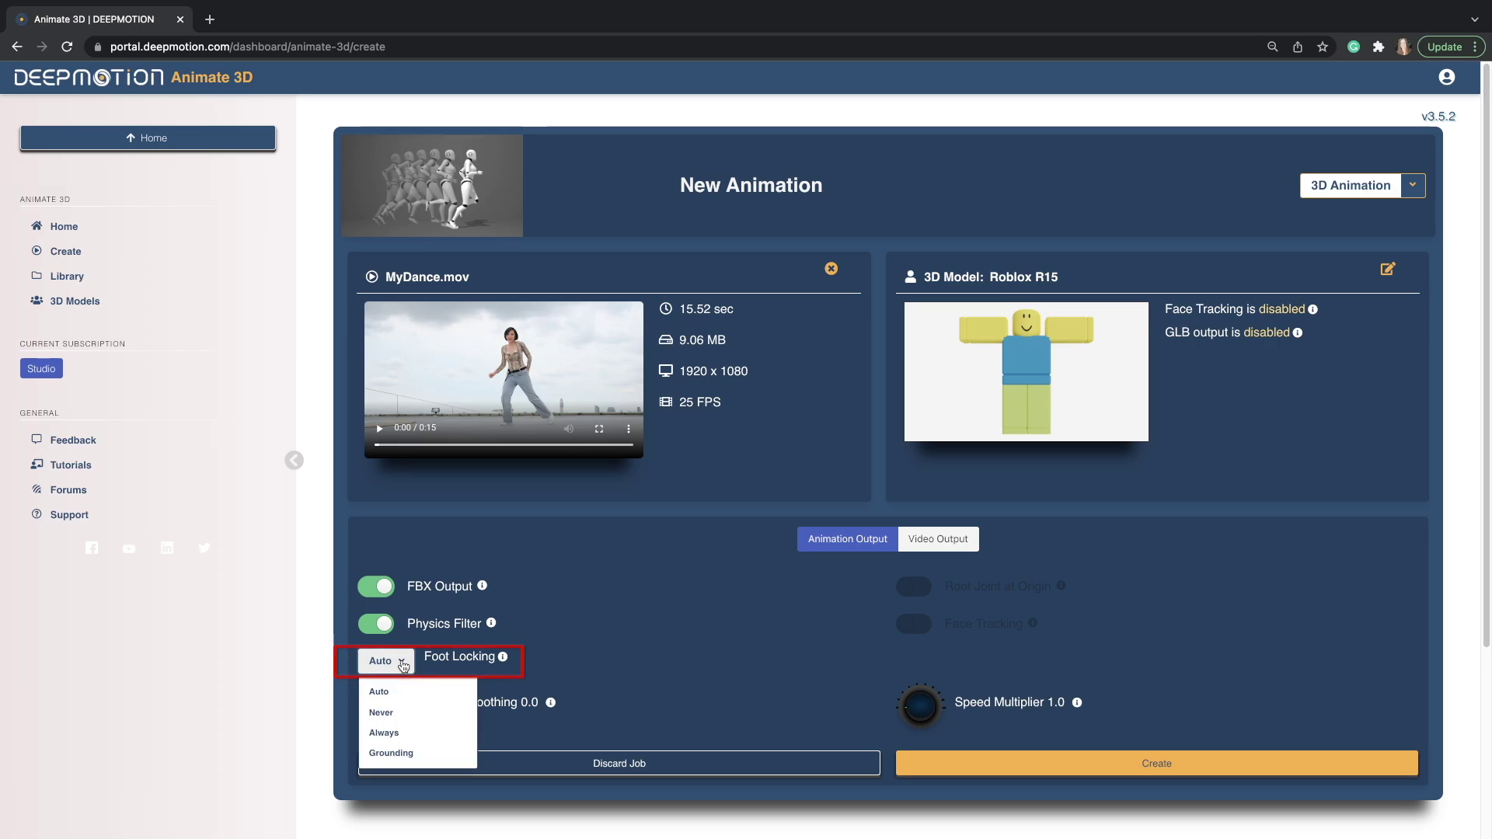
click(402, 666)
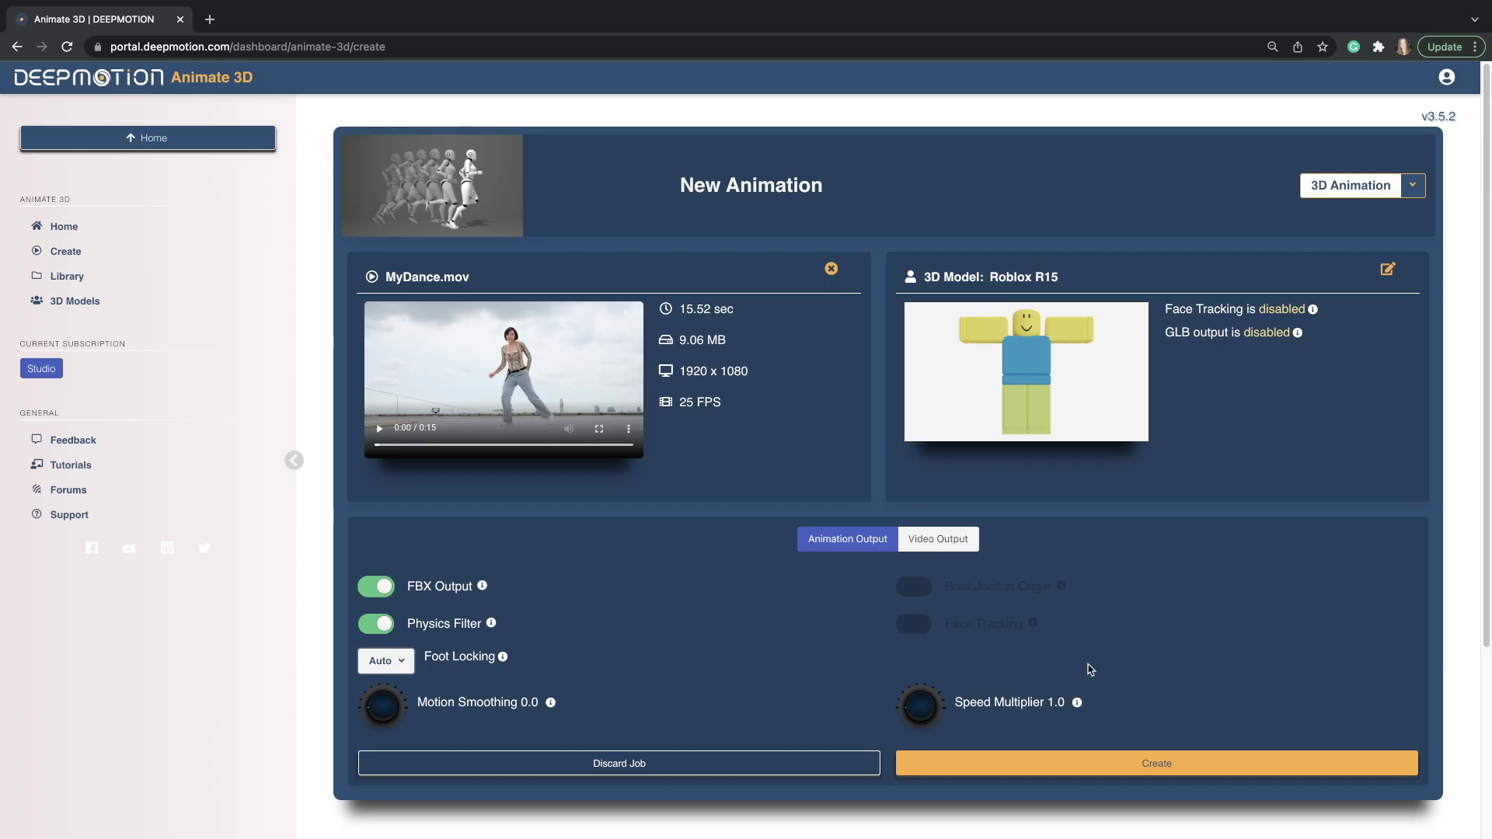
Submit the MyDance settings and confirm with Start Job.
click(1197, 761)
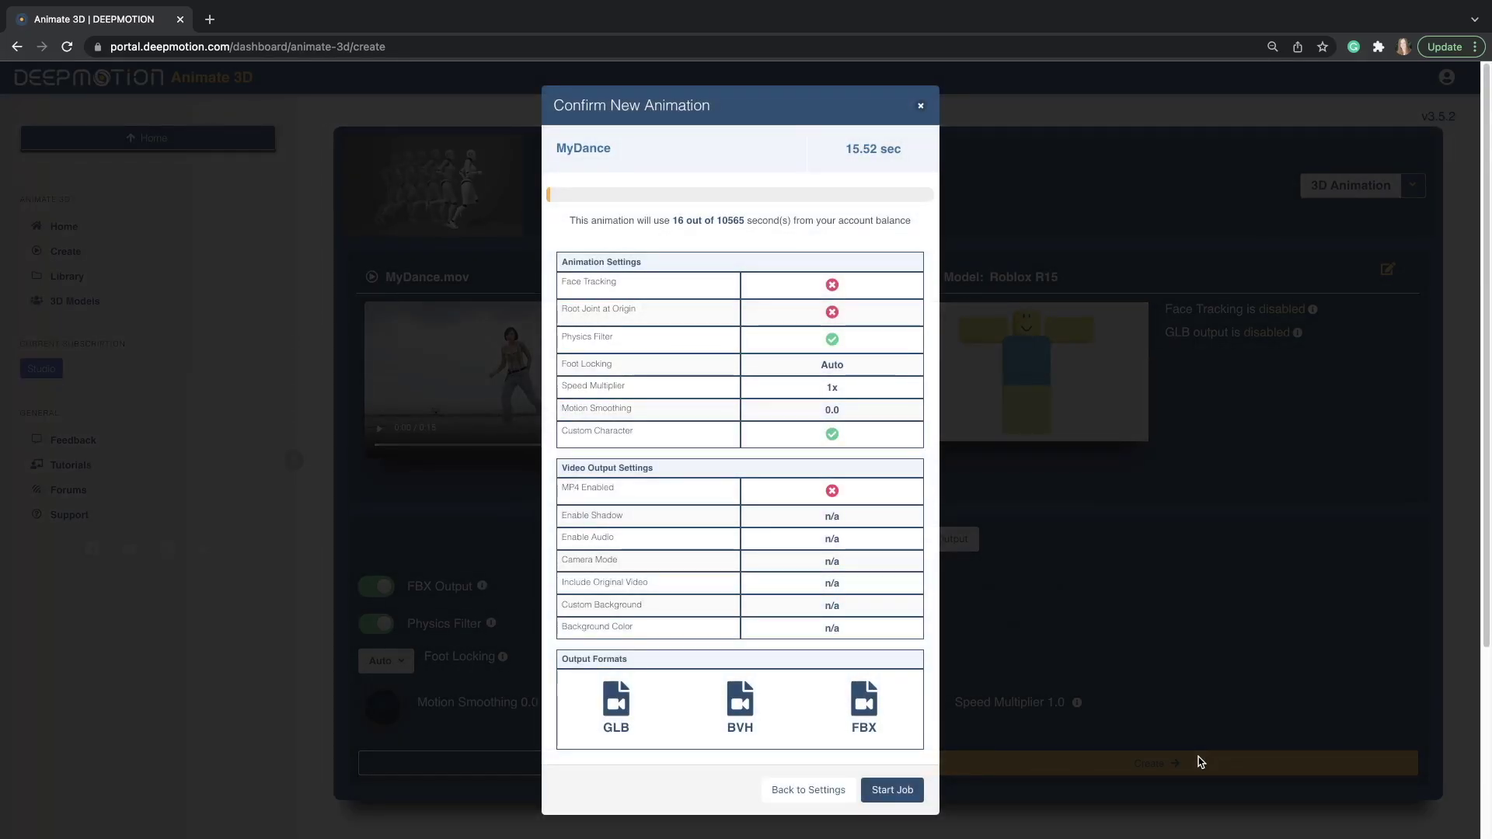
click(898, 794)
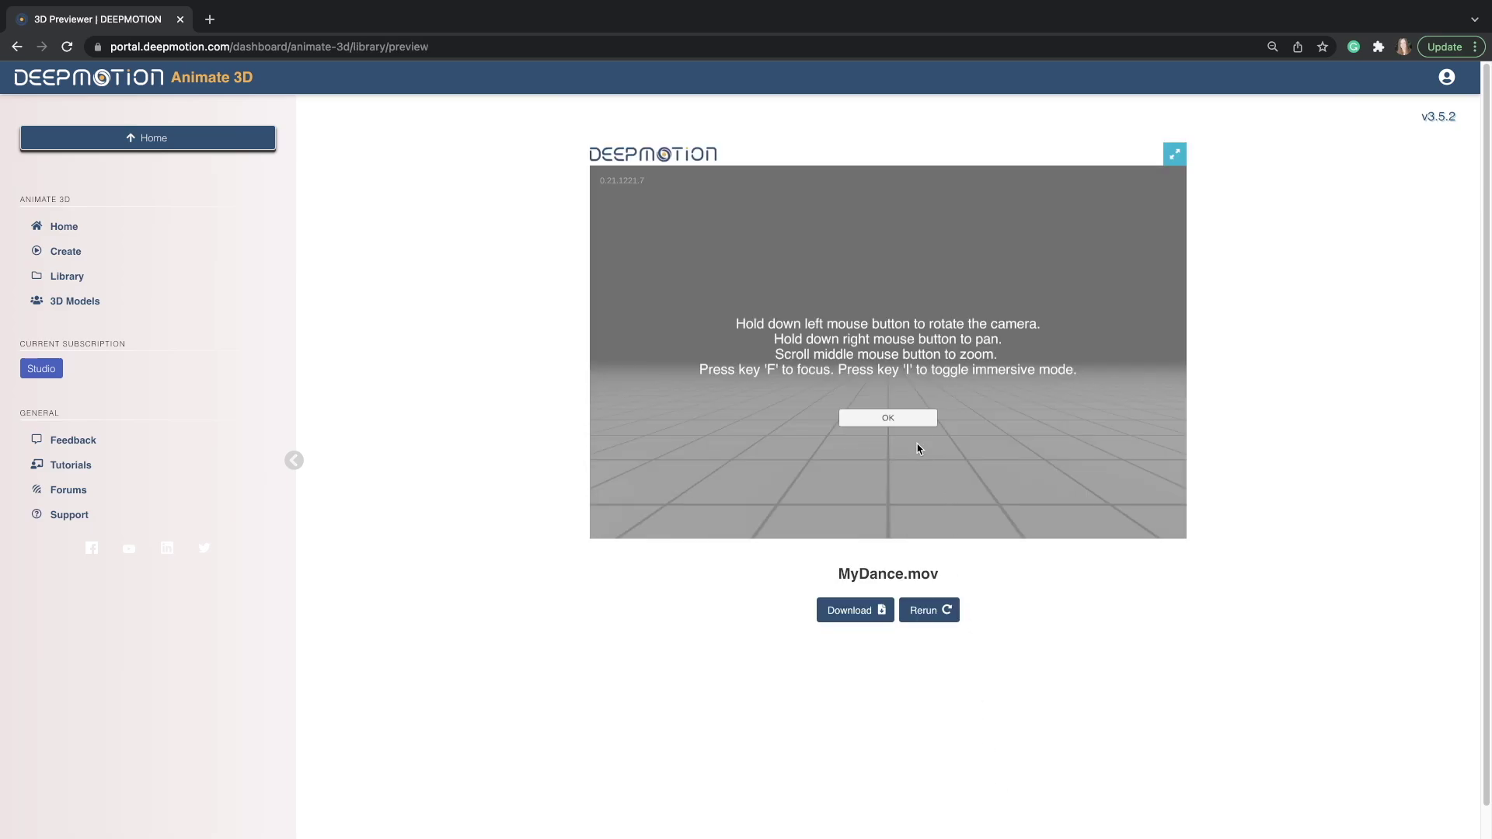
Dismiss the previewer instructions, orbit around the dancing R15 character, and bring up the download options.
click(919, 421)
mouse_move(921, 419)
mouse_down()
mouse_move(940, 410)
mouse_move(889, 403)
mouse_move(913, 412)
mouse_up()
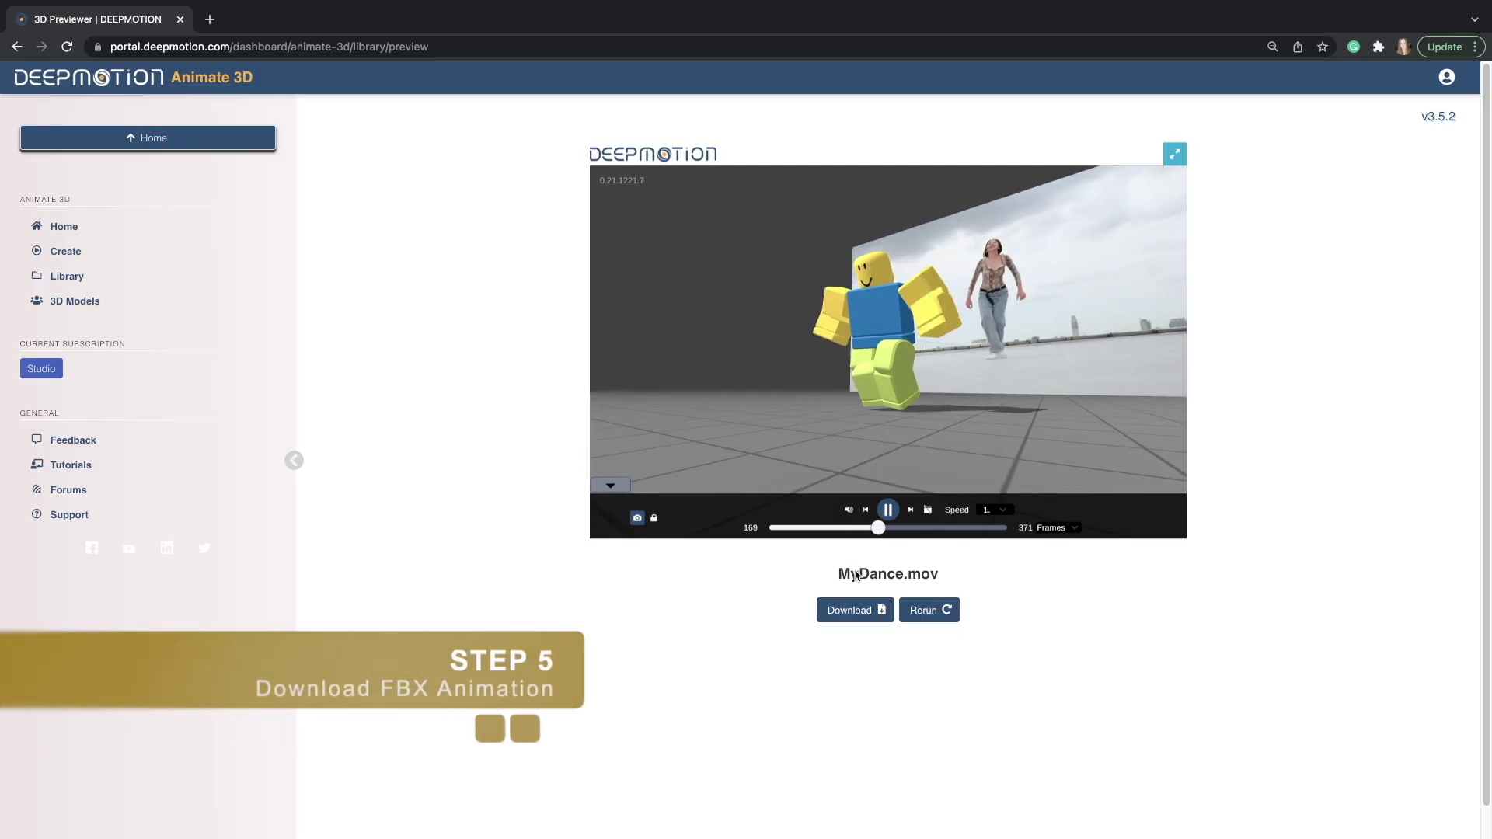
click(859, 610)
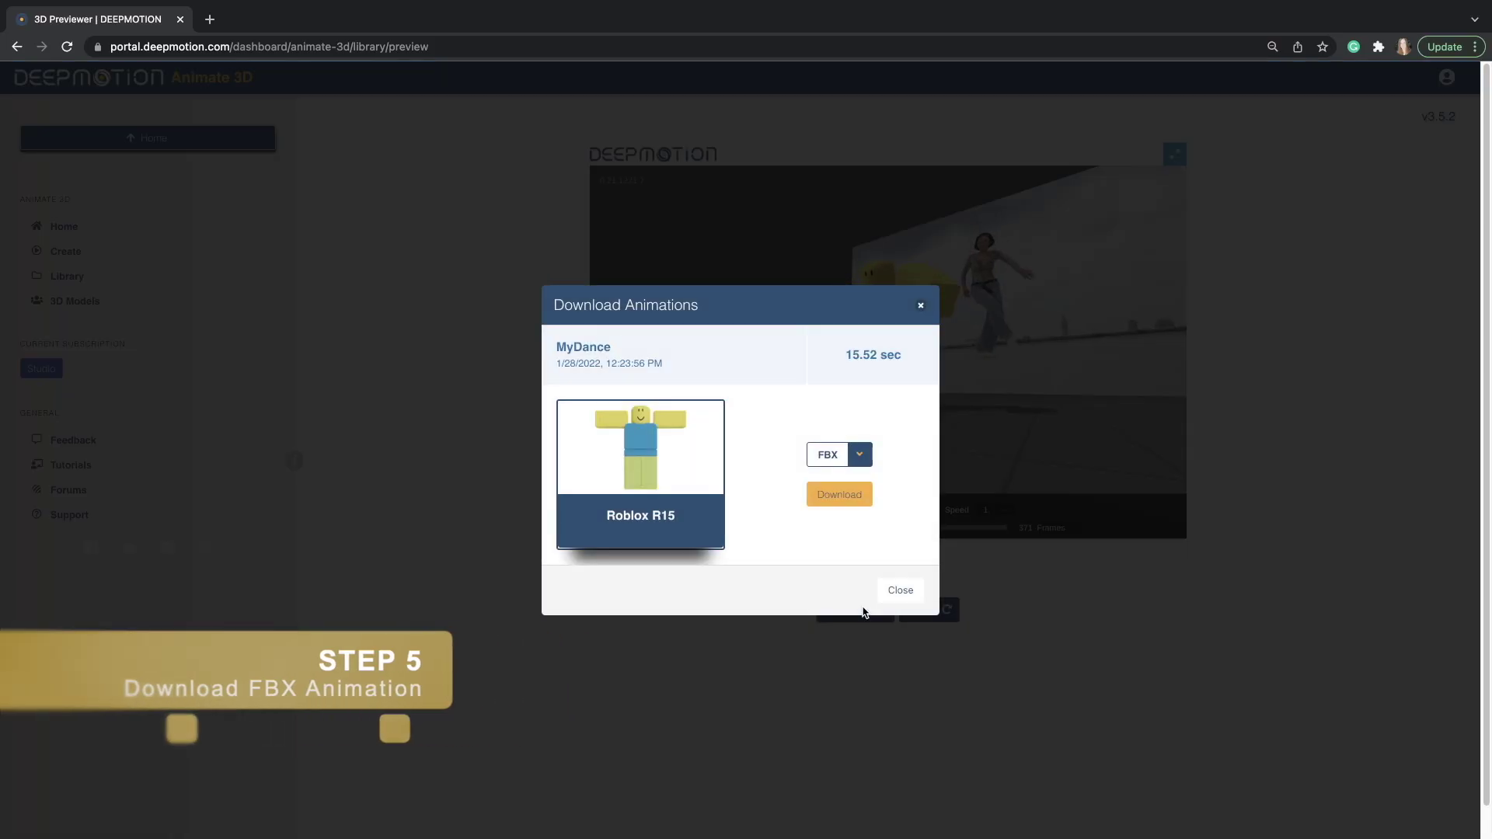
Download the MyDance Roblox R15 animation in FBX format.
click(854, 496)
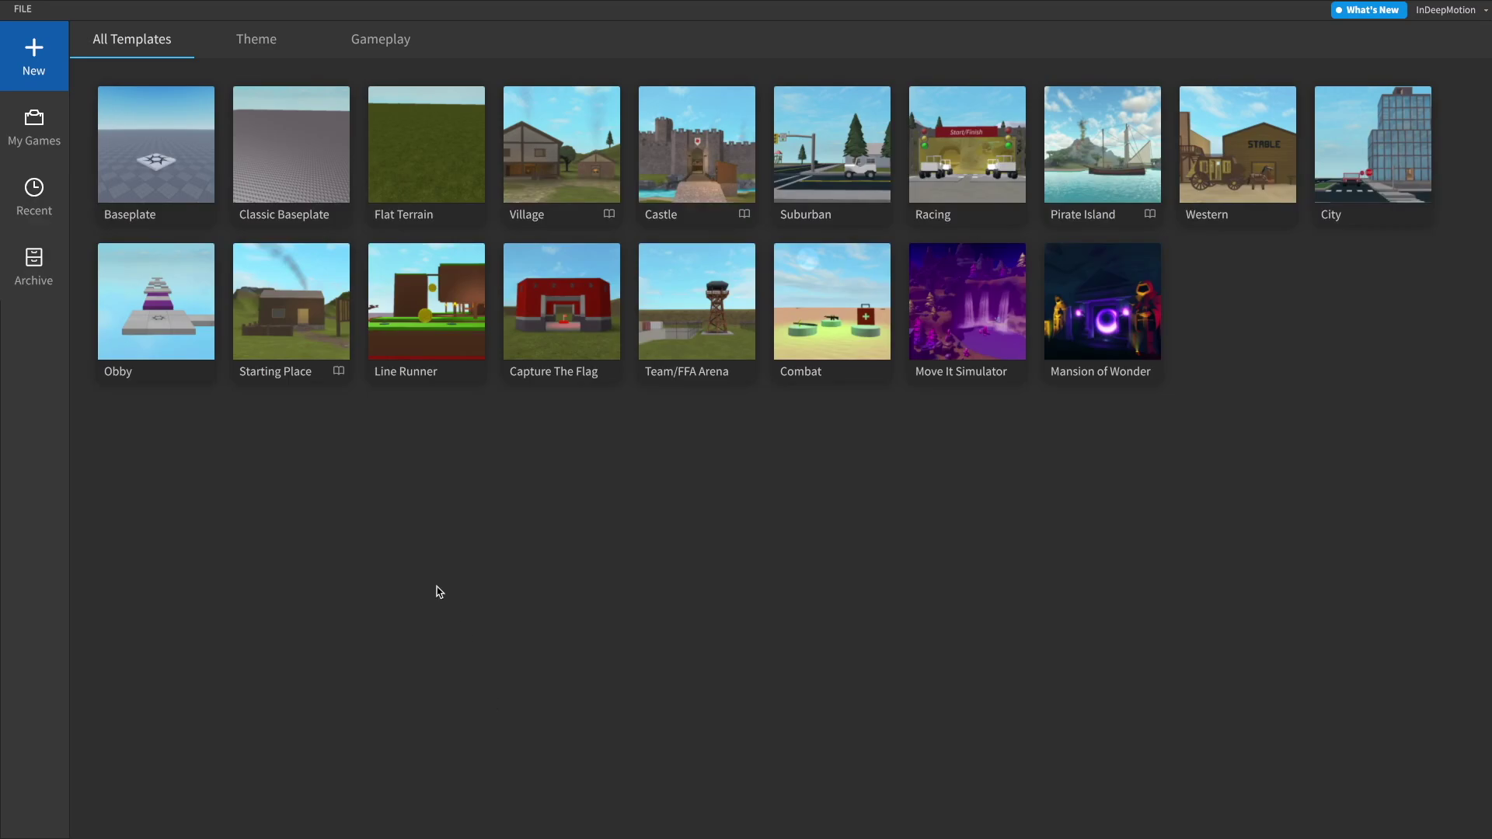
Open a Classic Baseplate place and insert an R15 Block Rig Dummy with Rig Builder.
click(328, 177)
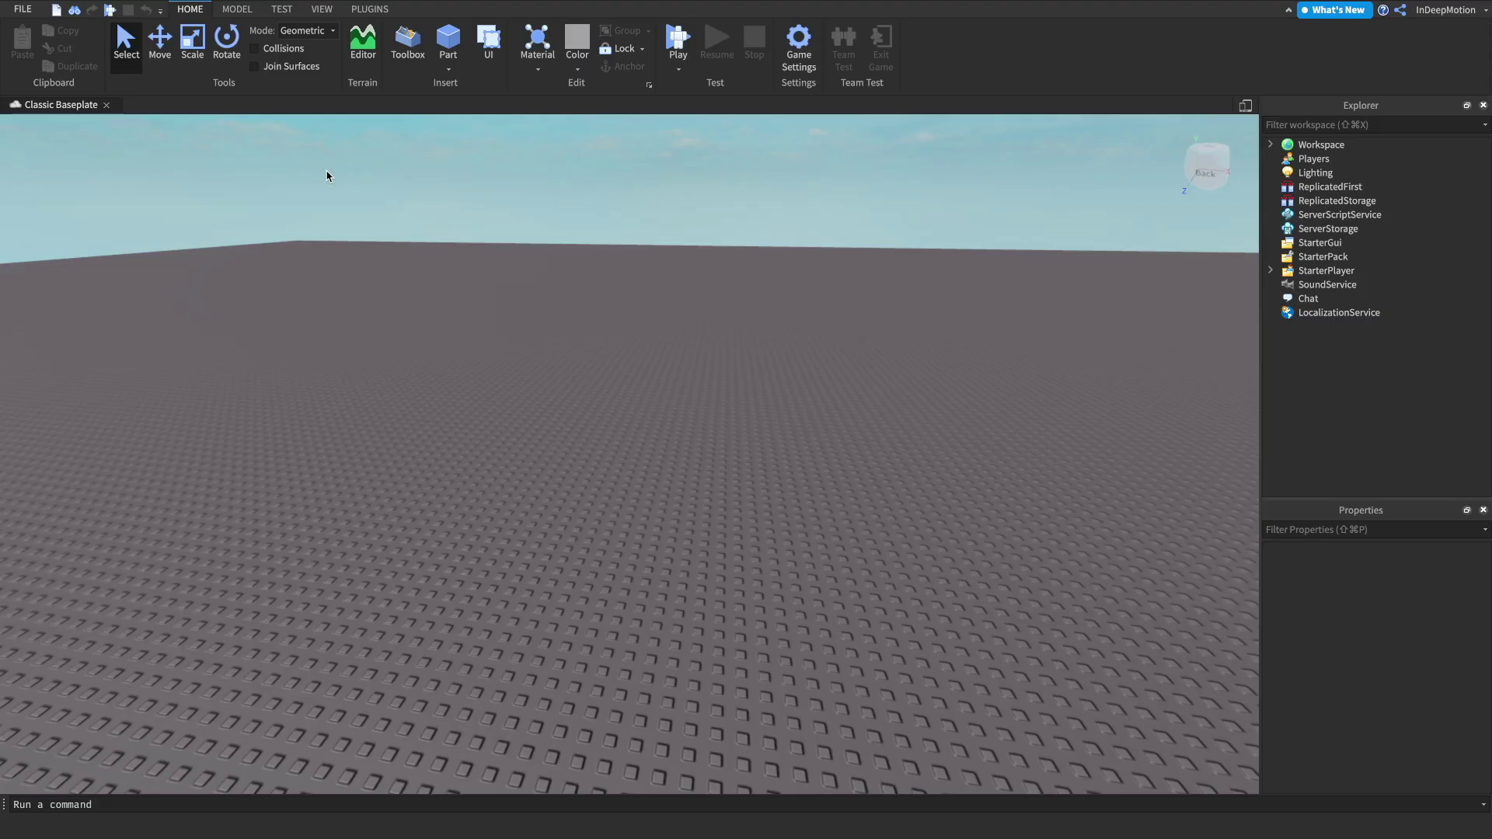
click(368, 11)
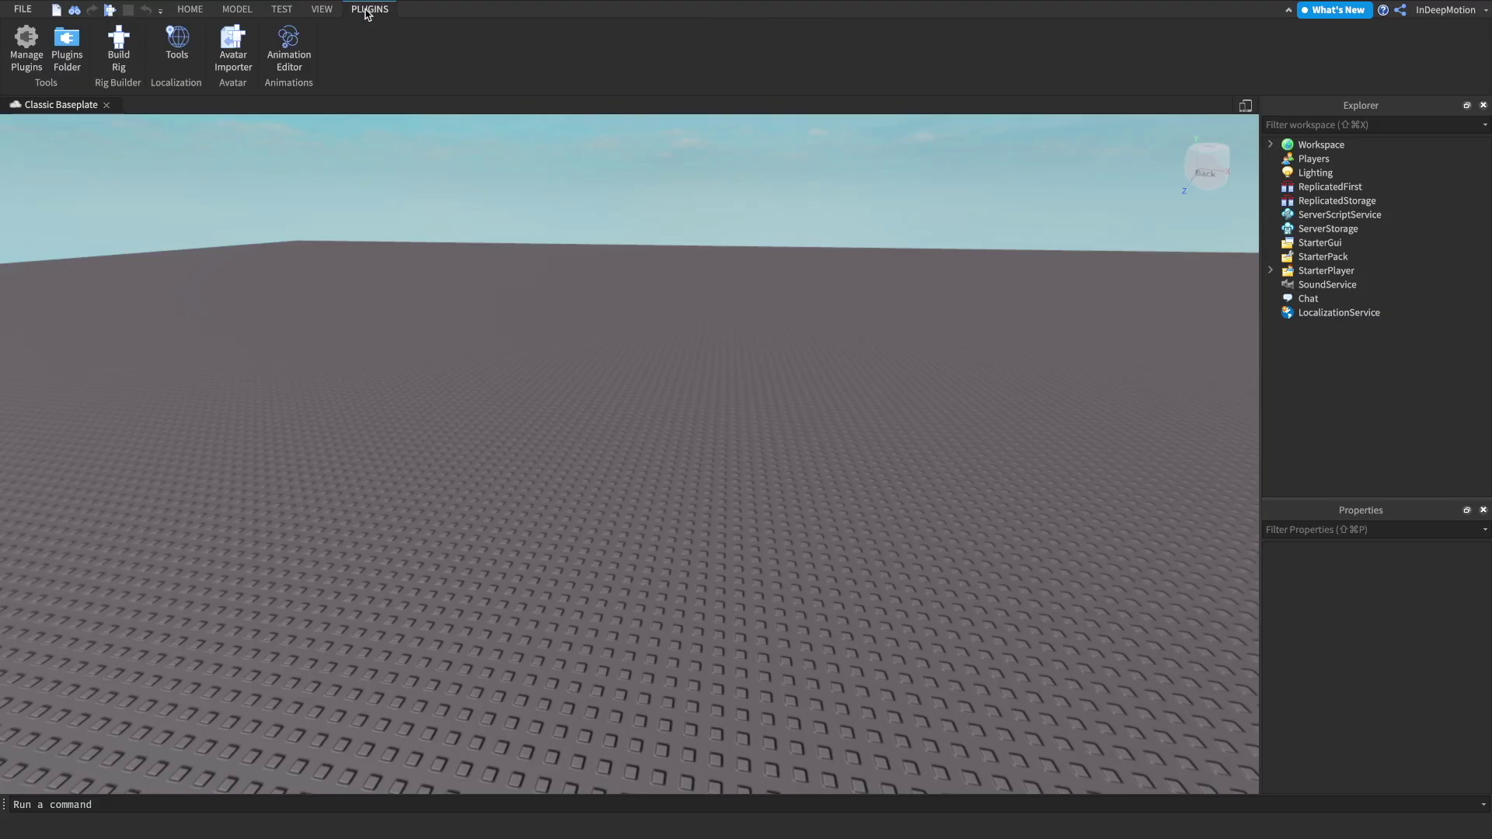
click(117, 43)
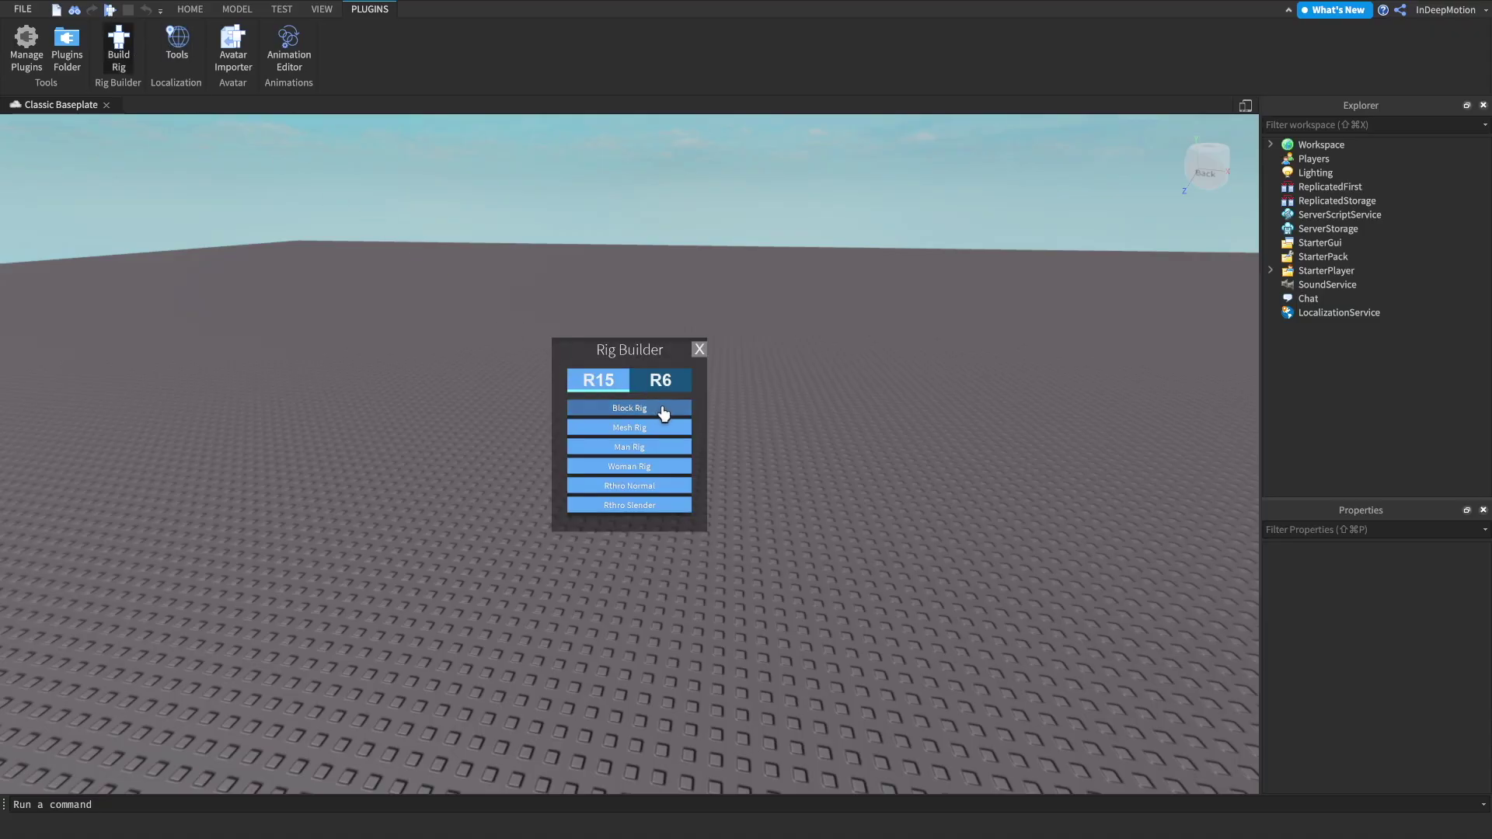
click(663, 409)
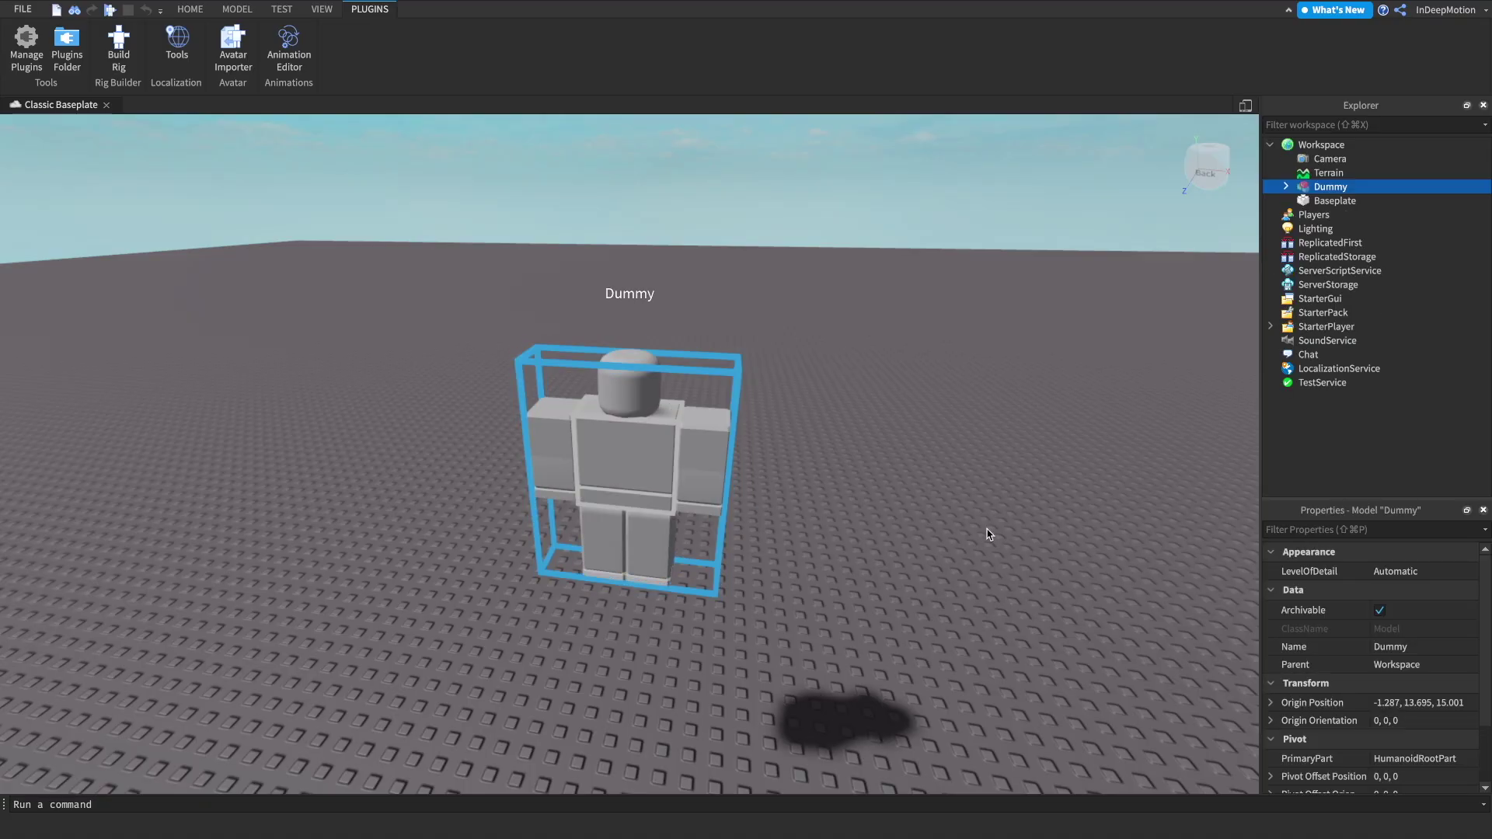
Set the Dummy's Origin Position to 0, 3, 0 and frame it from the front view.
click(1405, 703)
text(0,3,0)
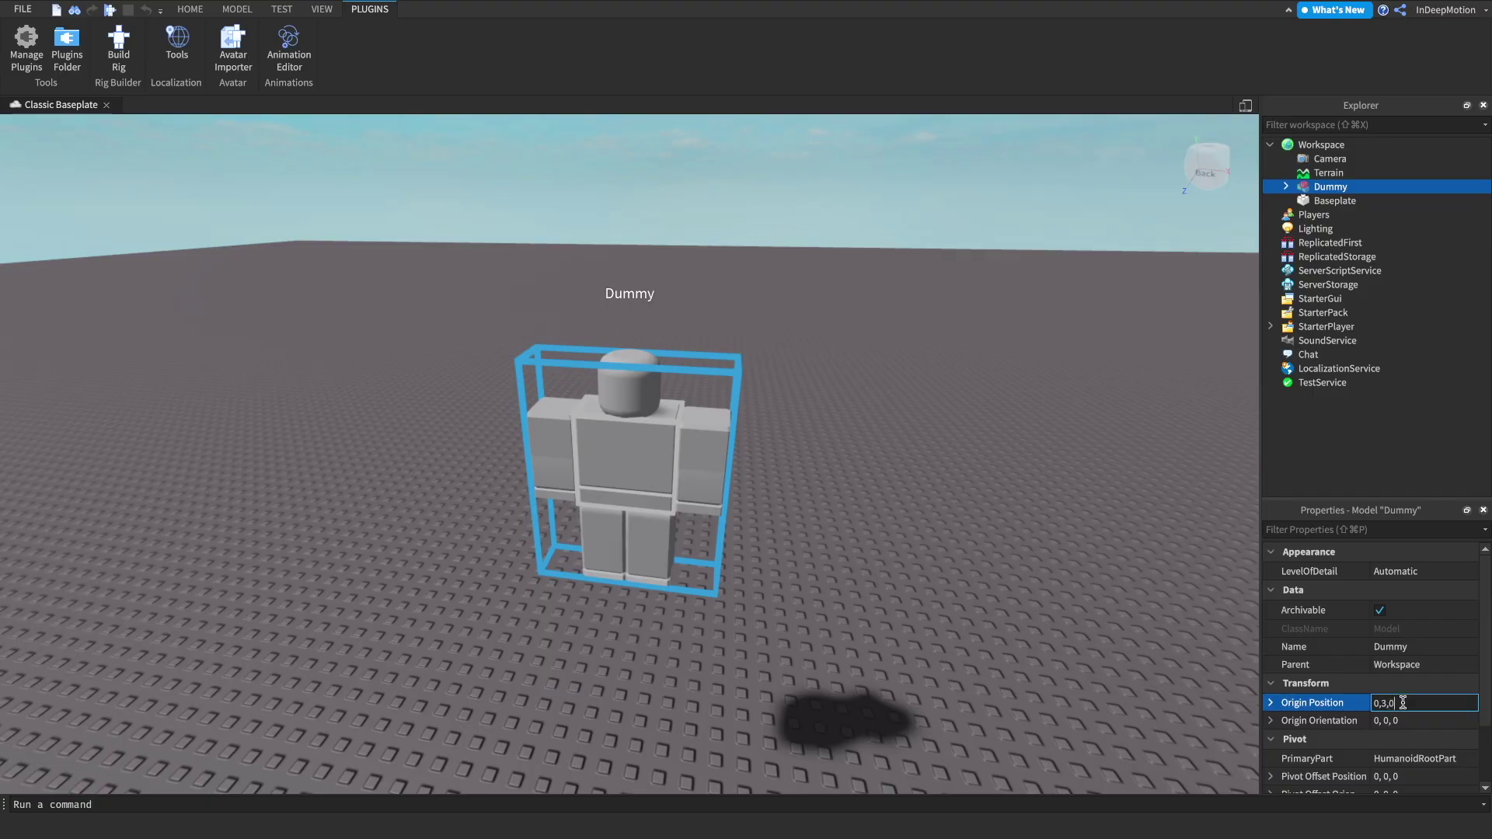
key(Return)
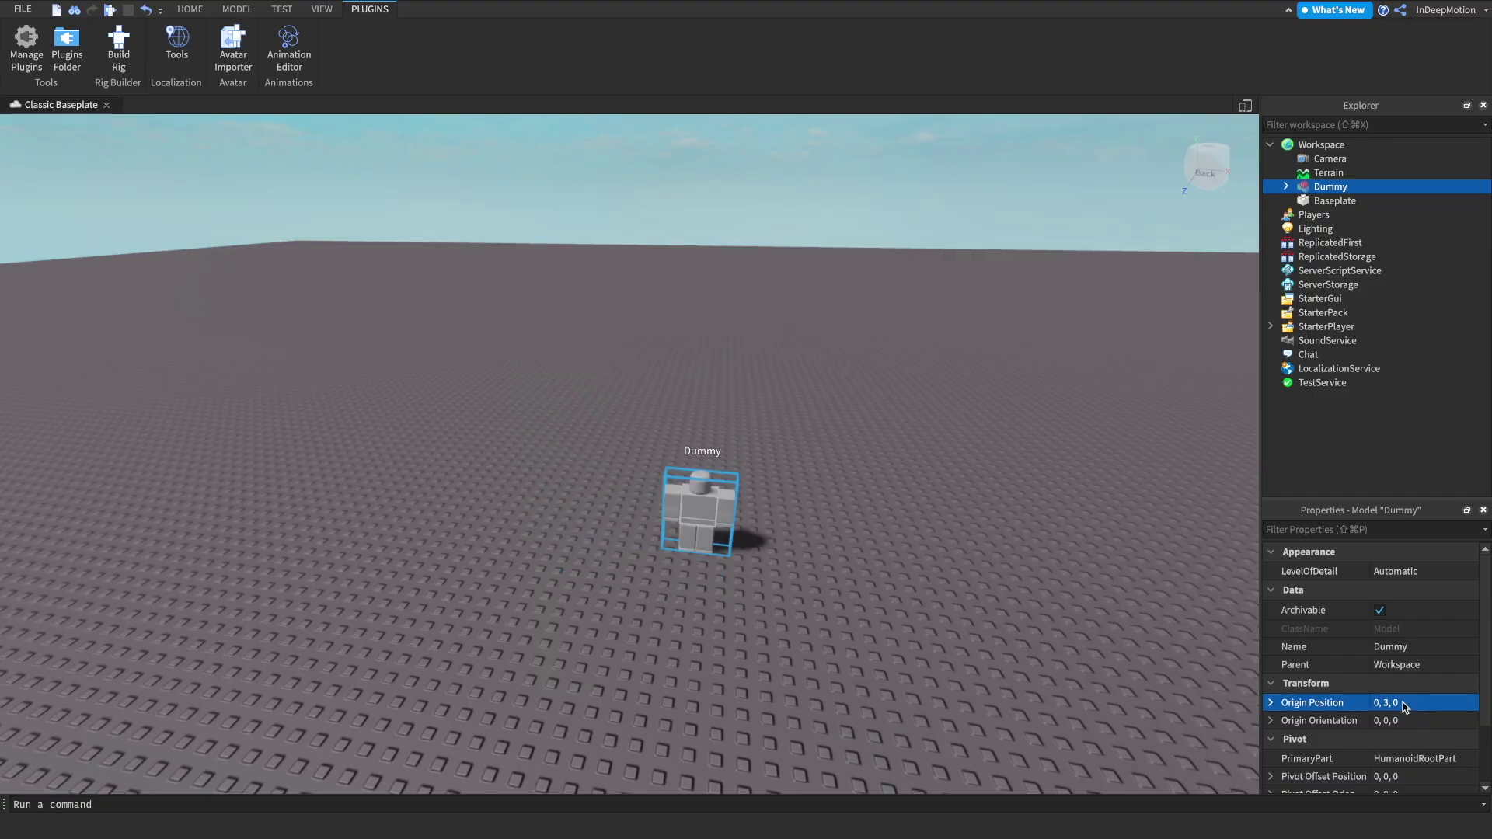
click(1228, 176)
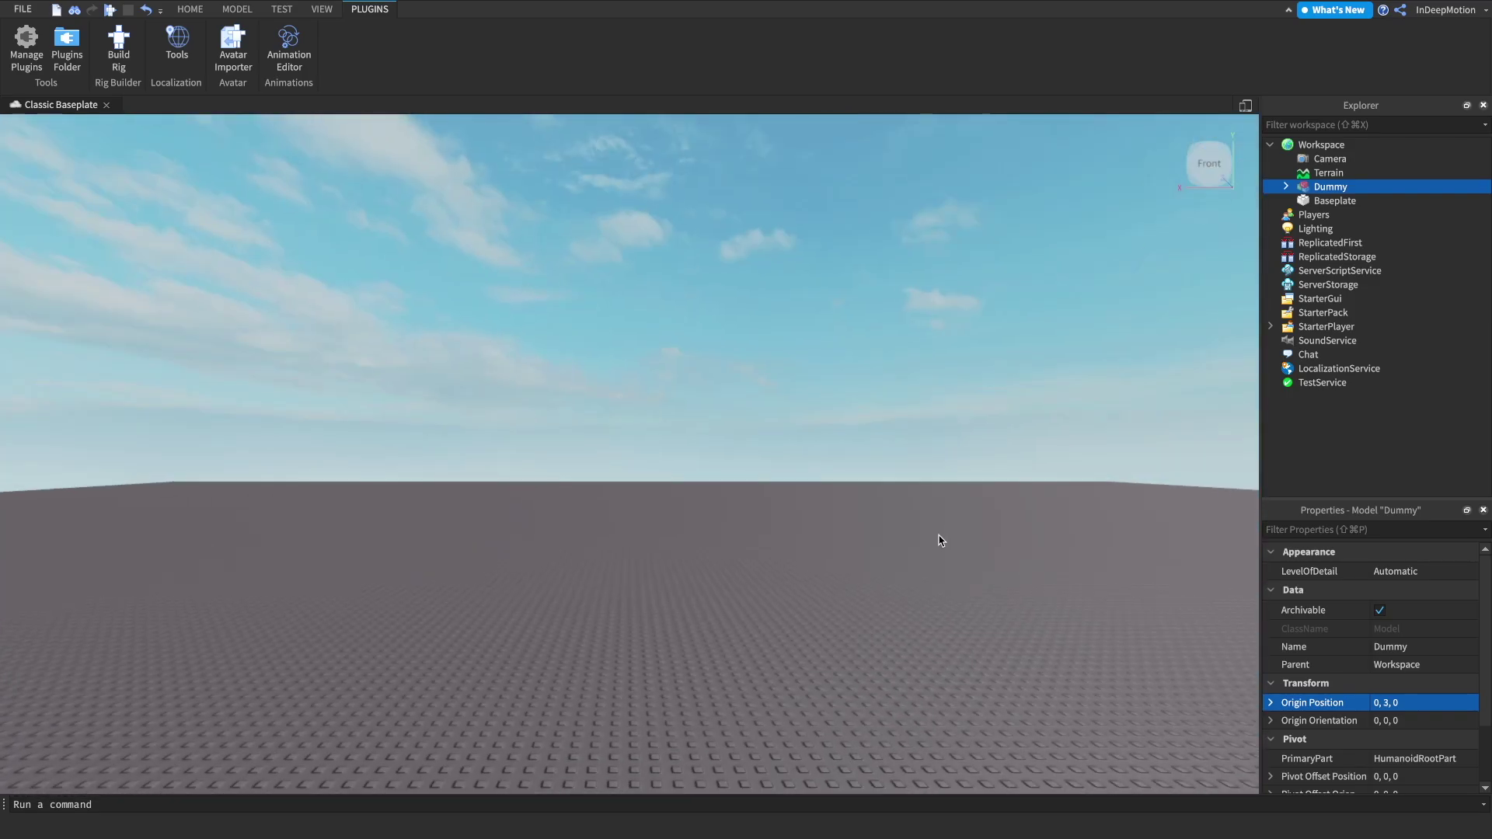
key(a)
key(d)
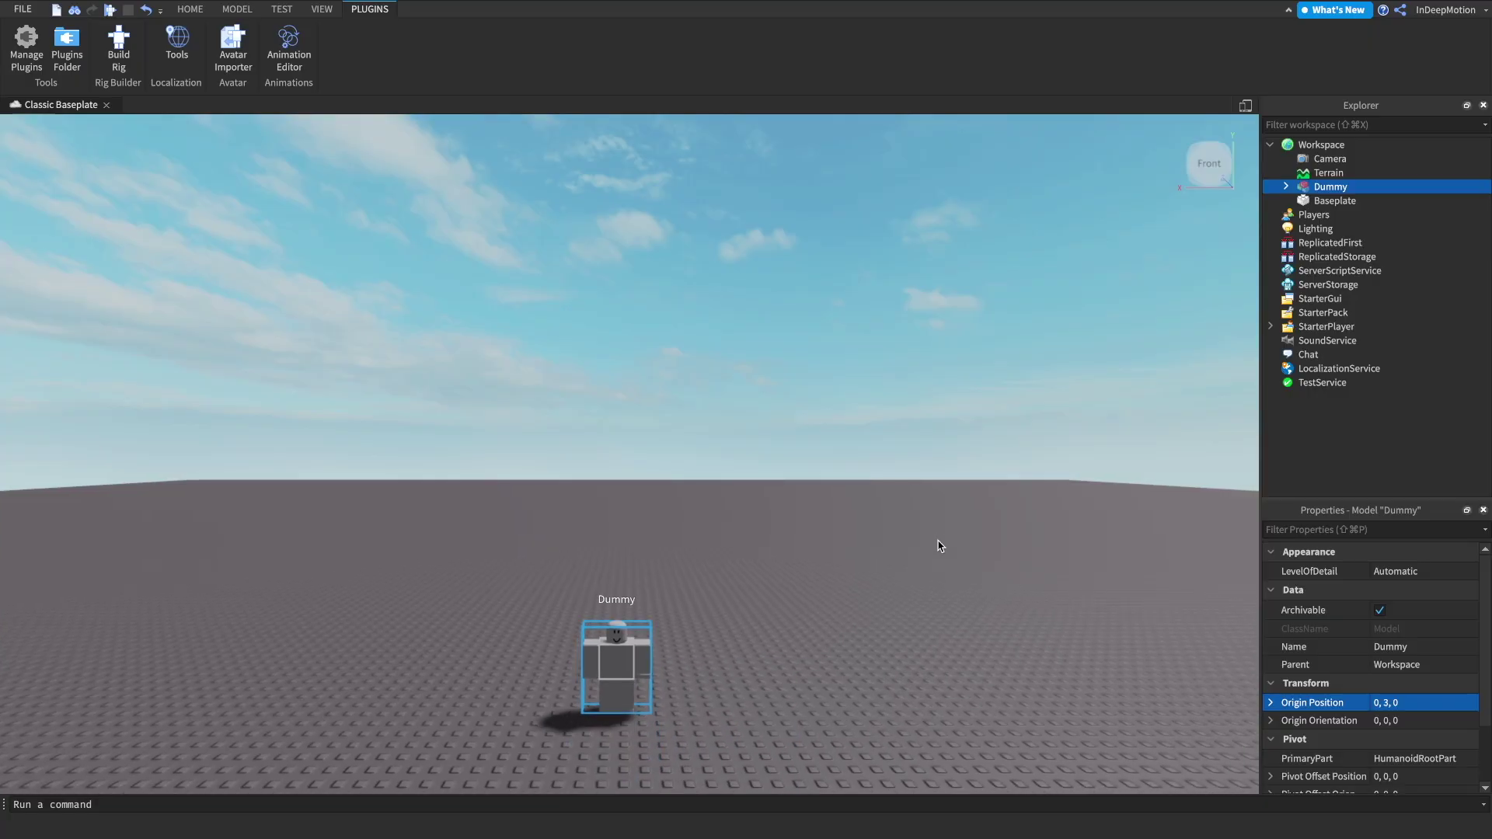
key(q)
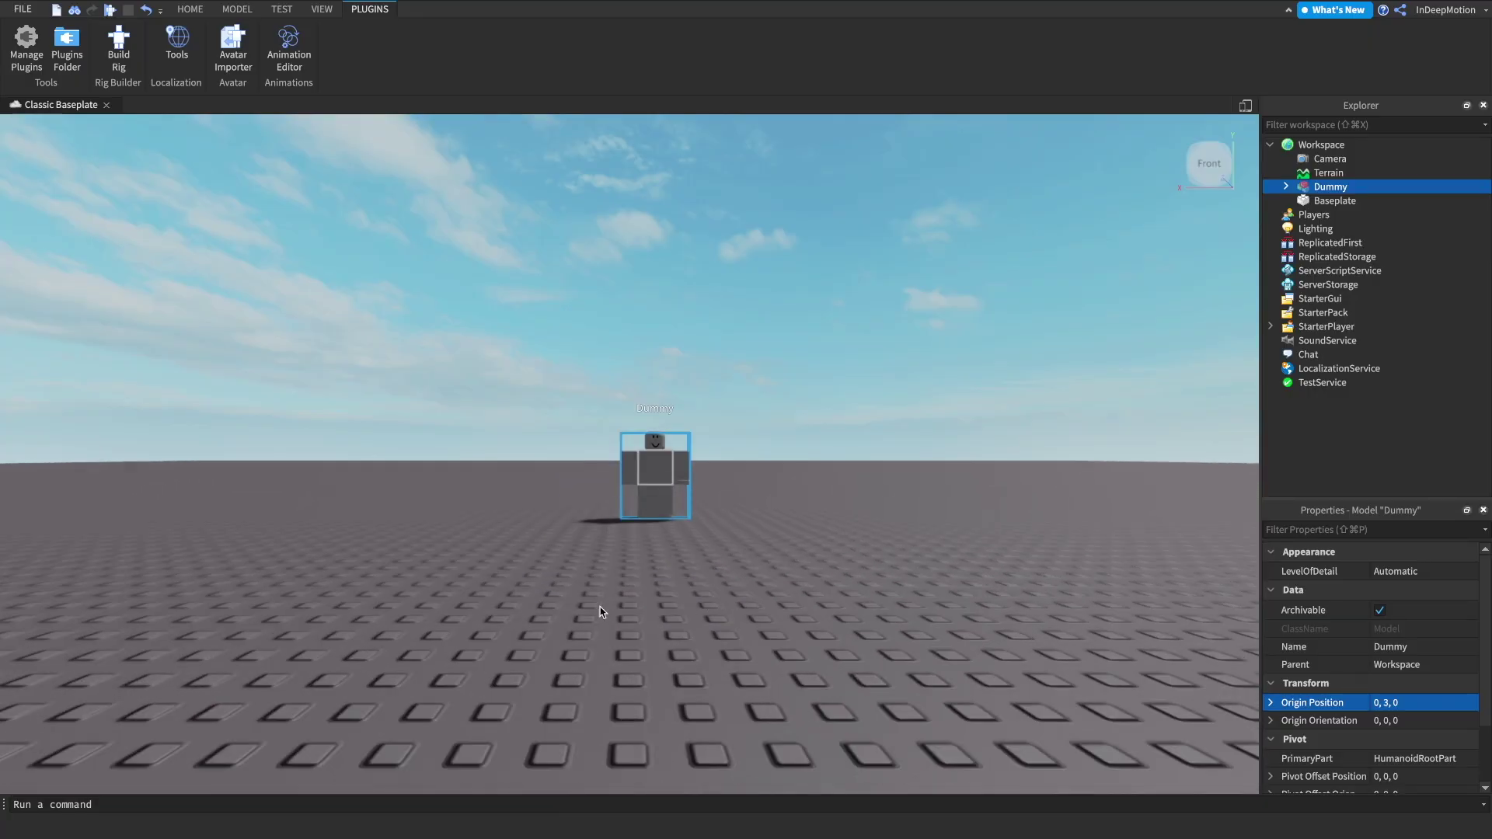
key(w)
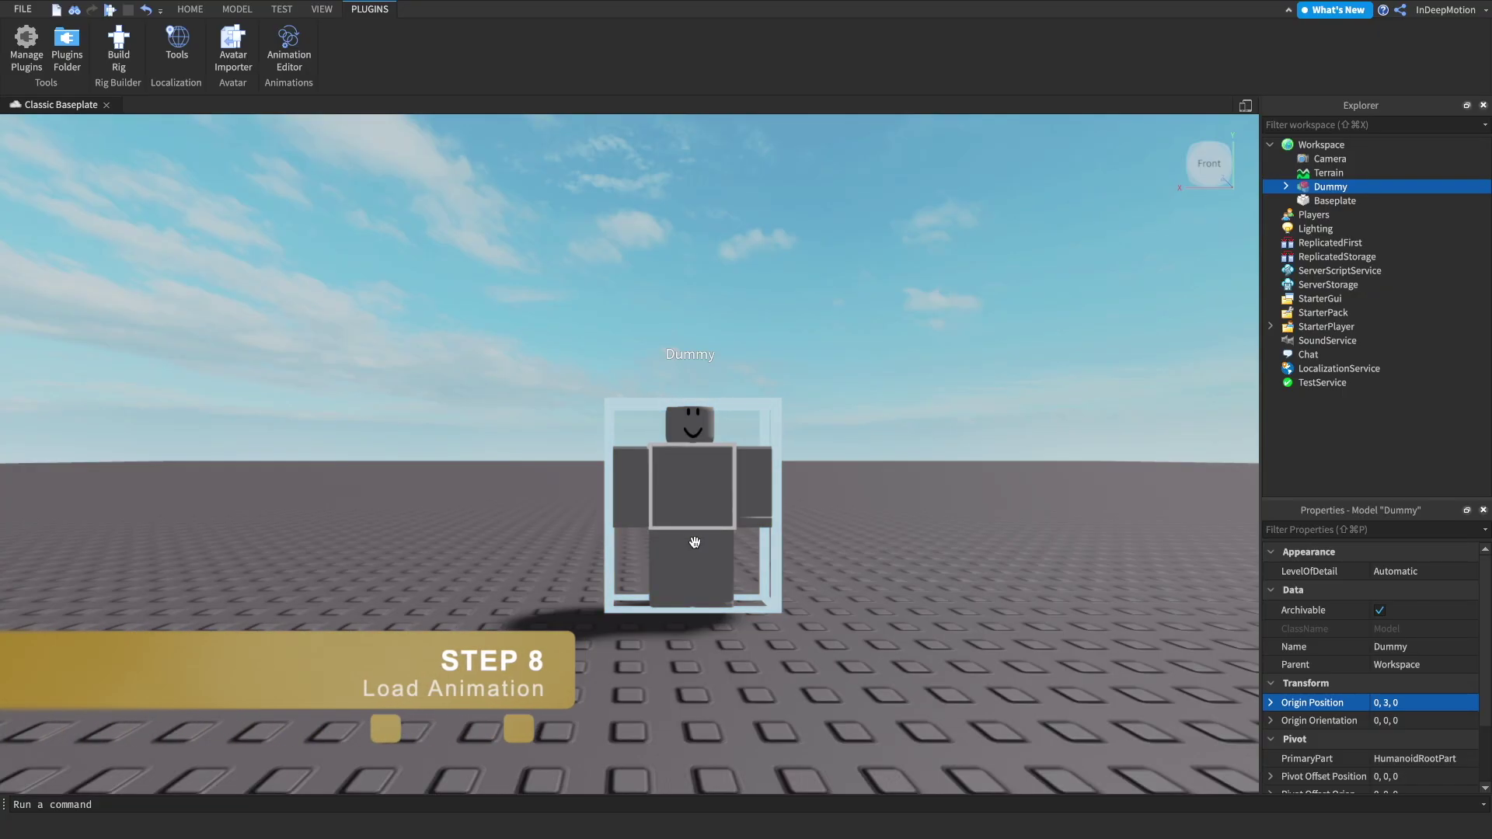
In the Animation Editor, select the Dummy and create a clip named 'DeepMotion Test'.
click(302, 48)
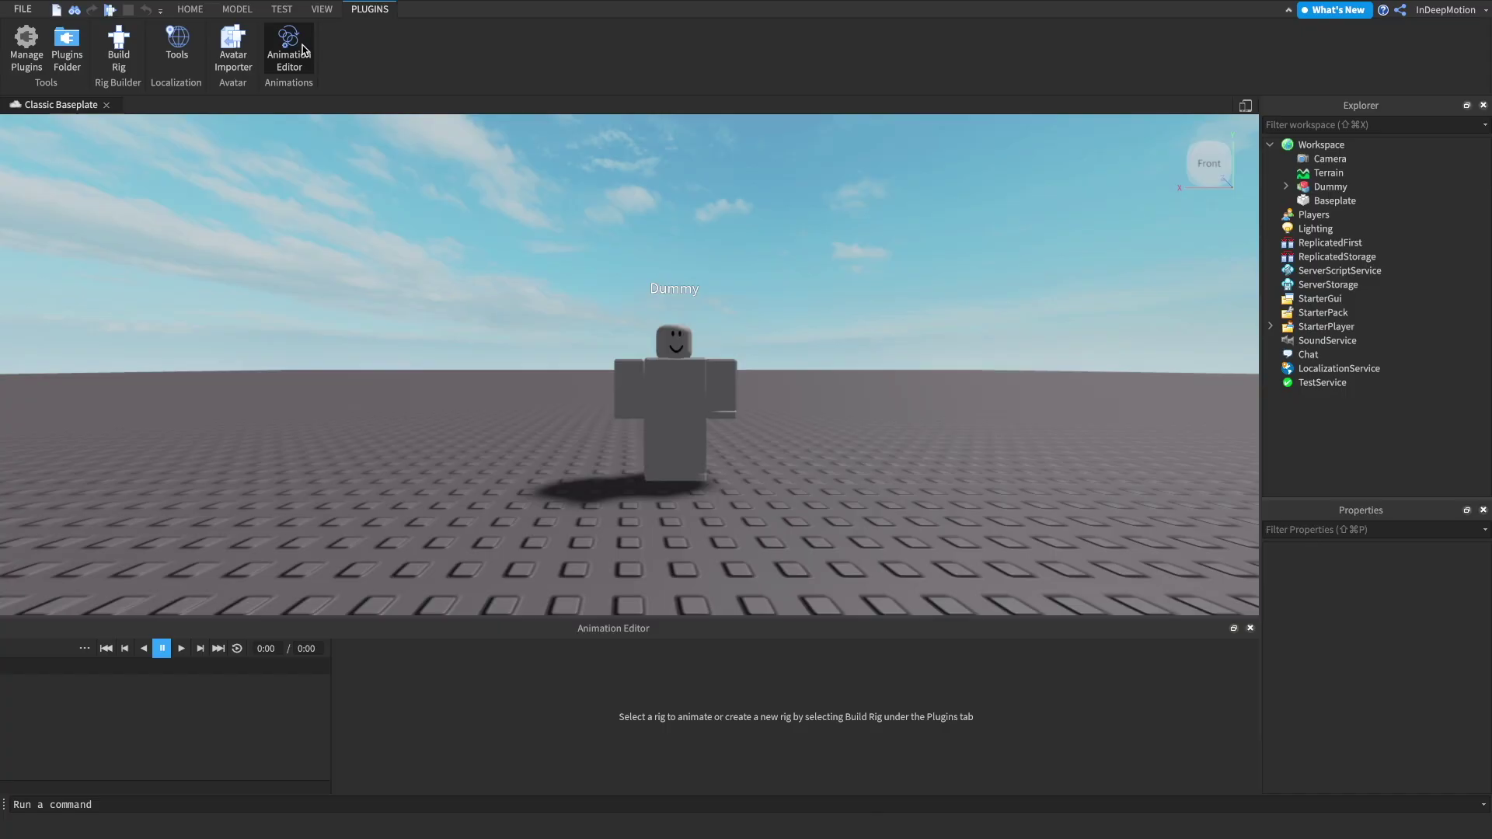
click(701, 404)
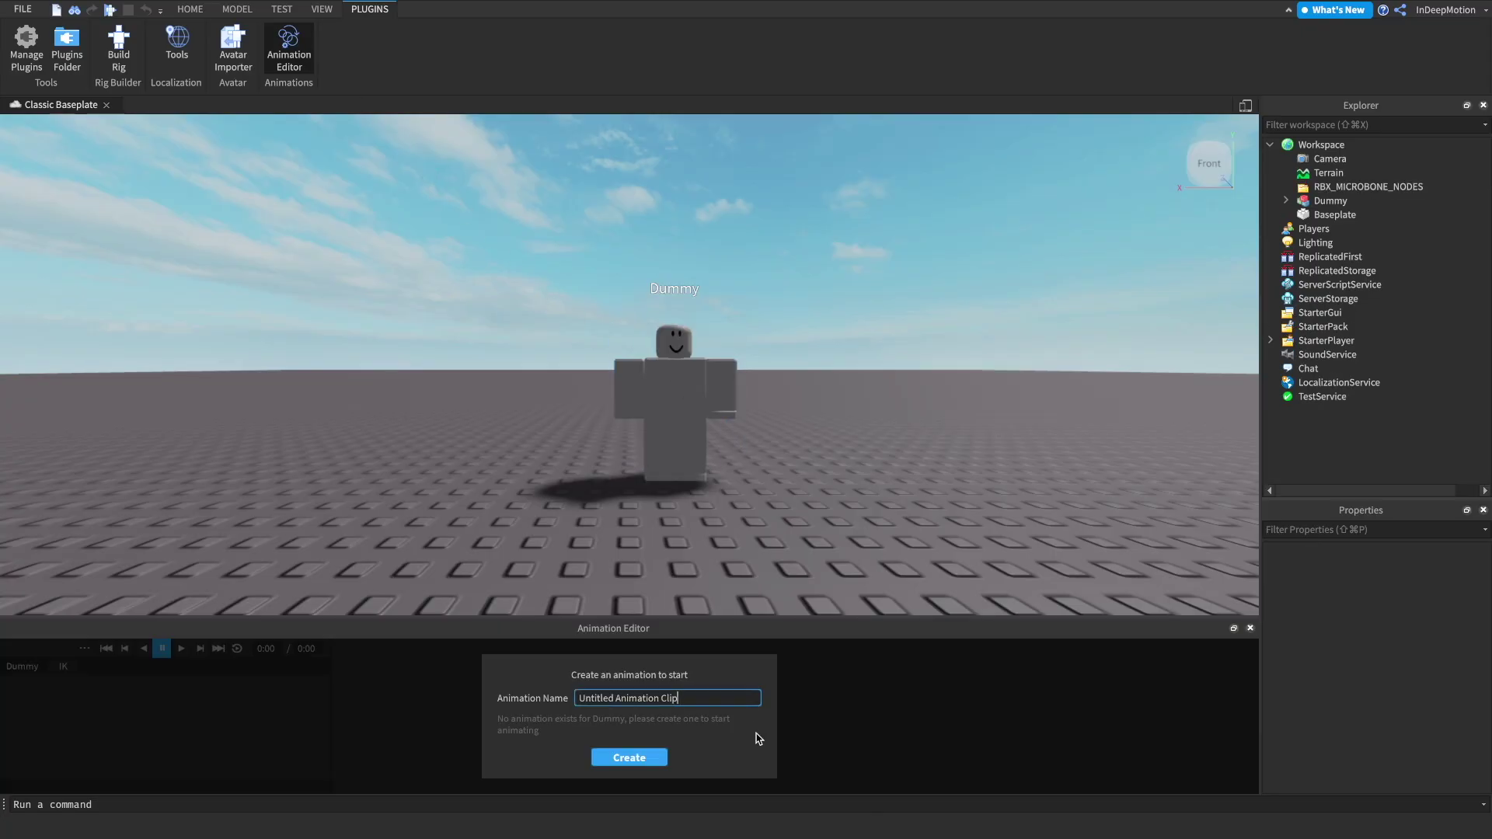
drag(712, 688, 517, 703)
text(DeepMotion Test)
click(655, 758)
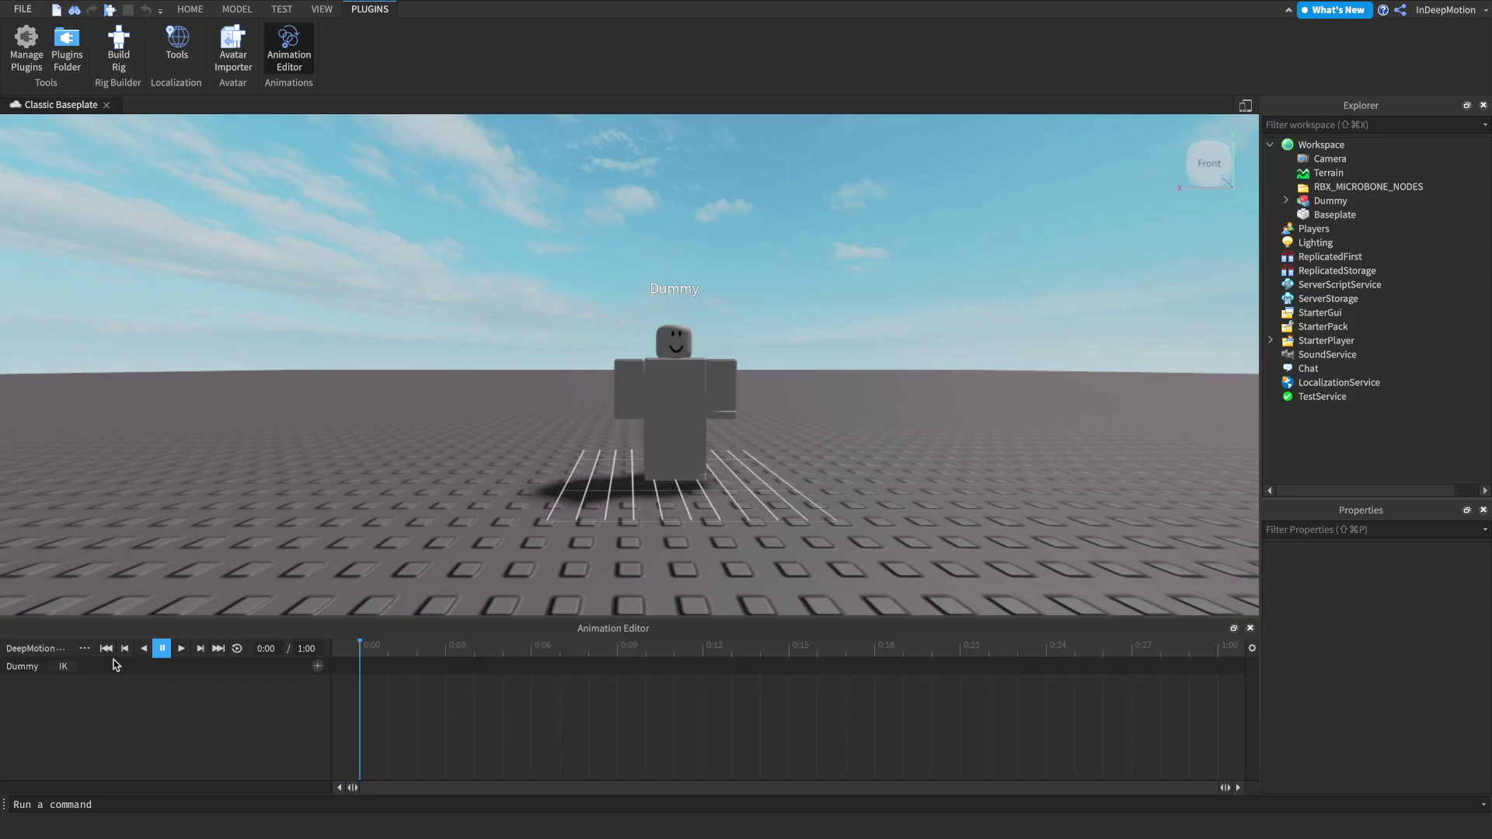
Start an FBX animation import and select MyDance_roblox_r15_block.fbx in Downloads > MyDance_default.
click(85, 649)
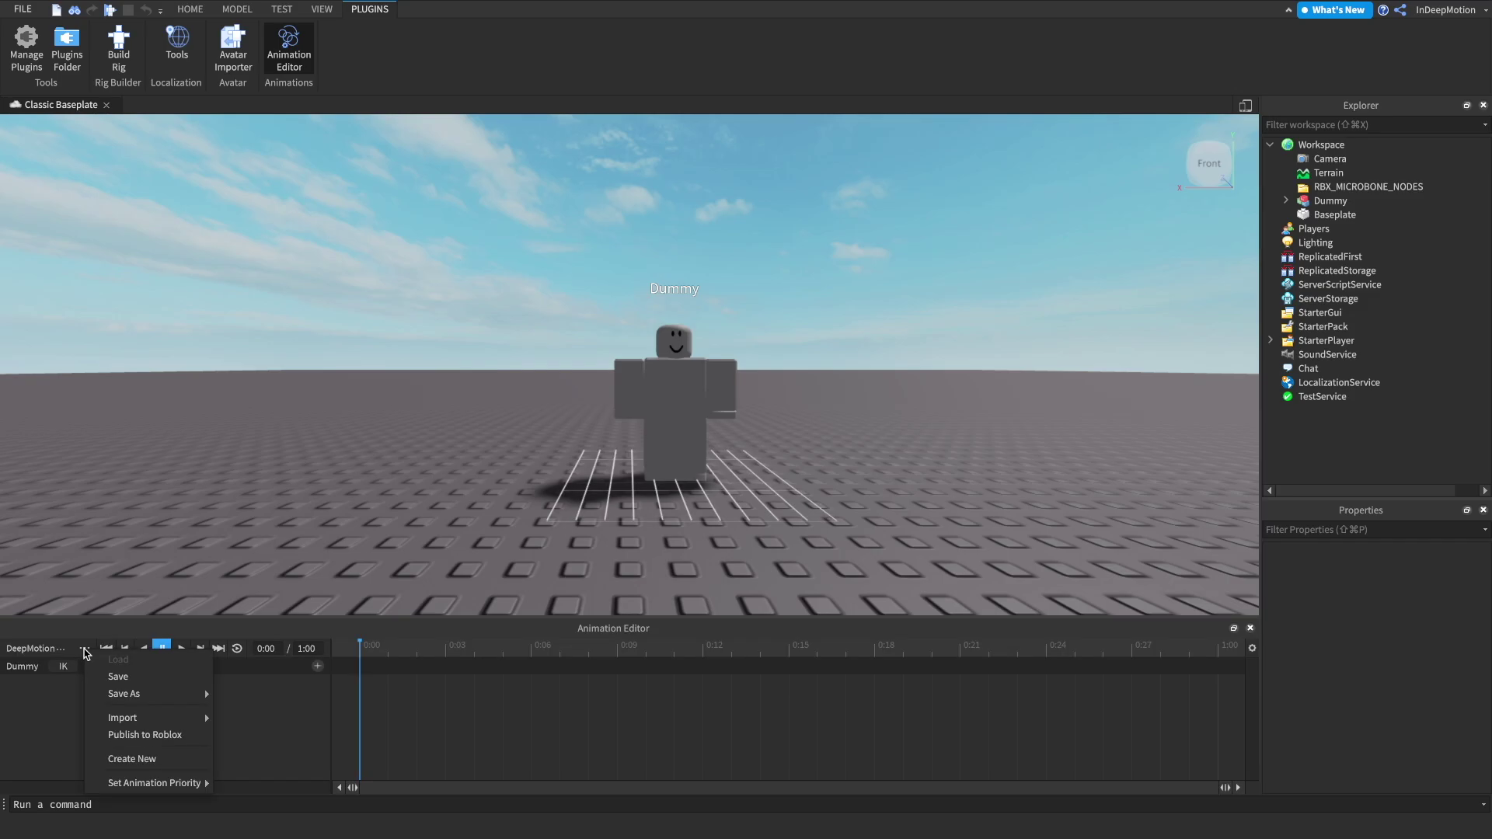
mouse_move(175, 718)
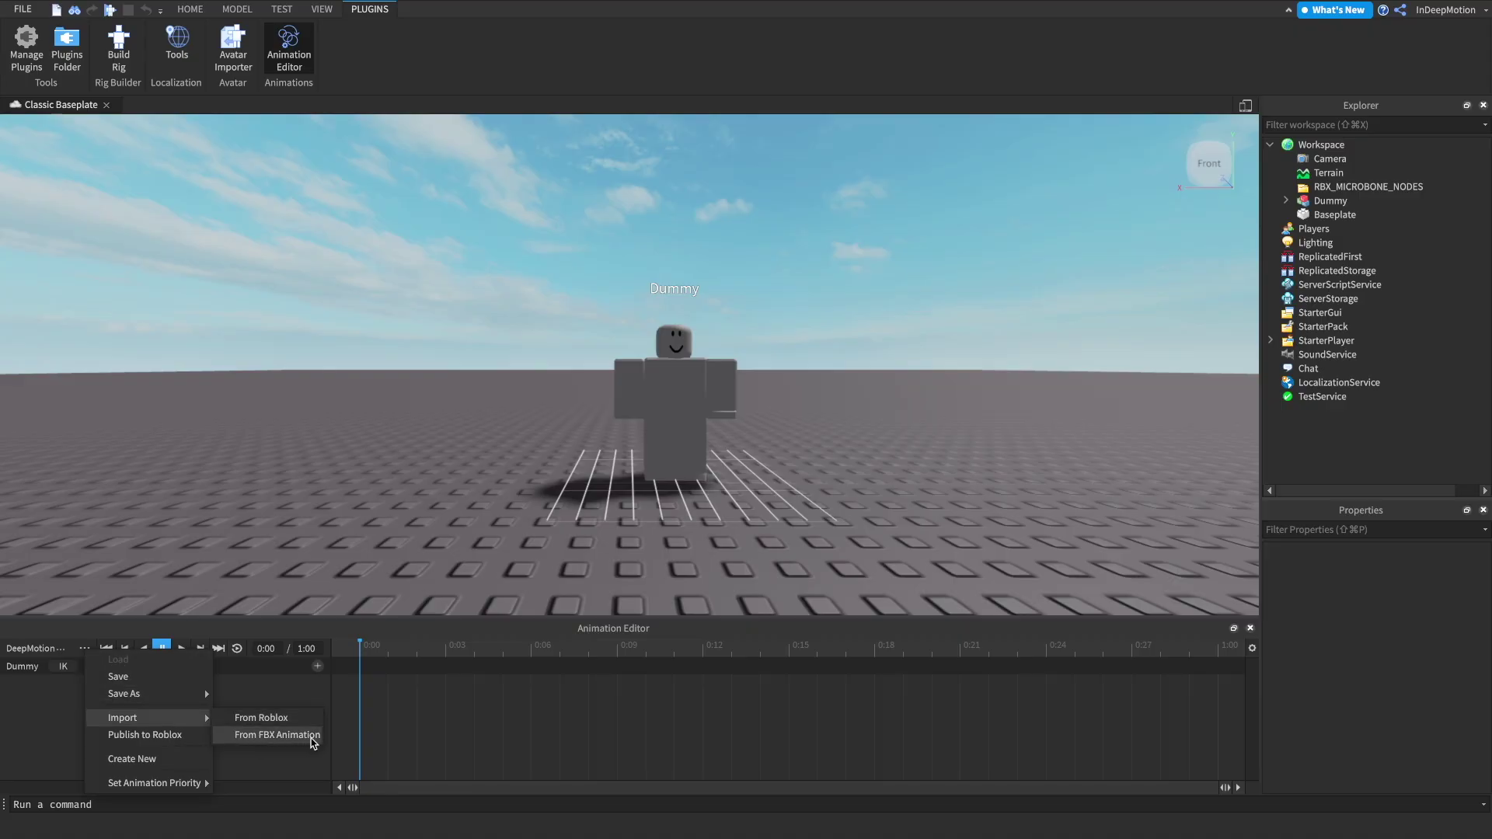
click(277, 735)
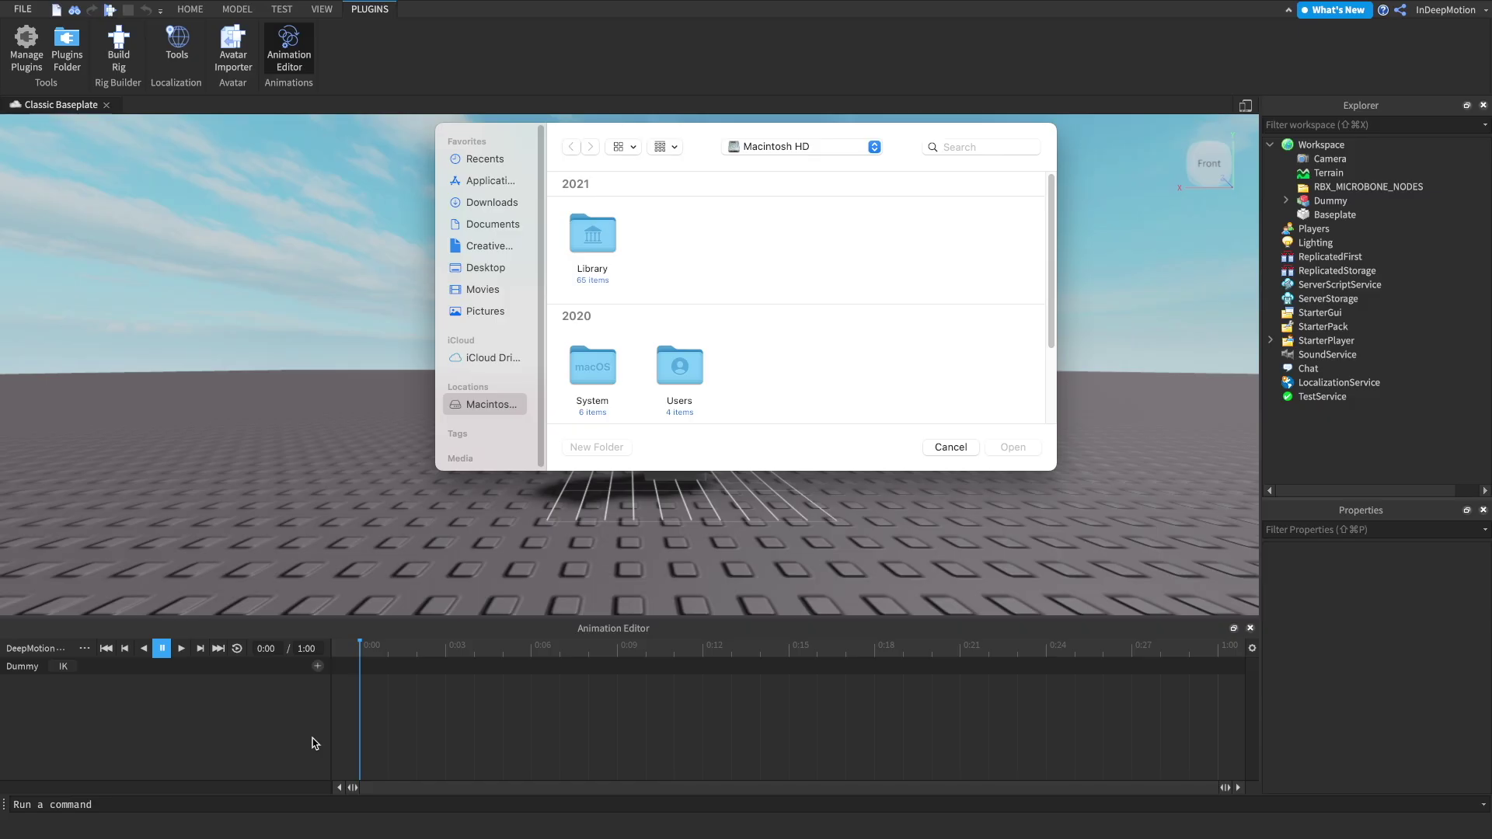
click(475, 204)
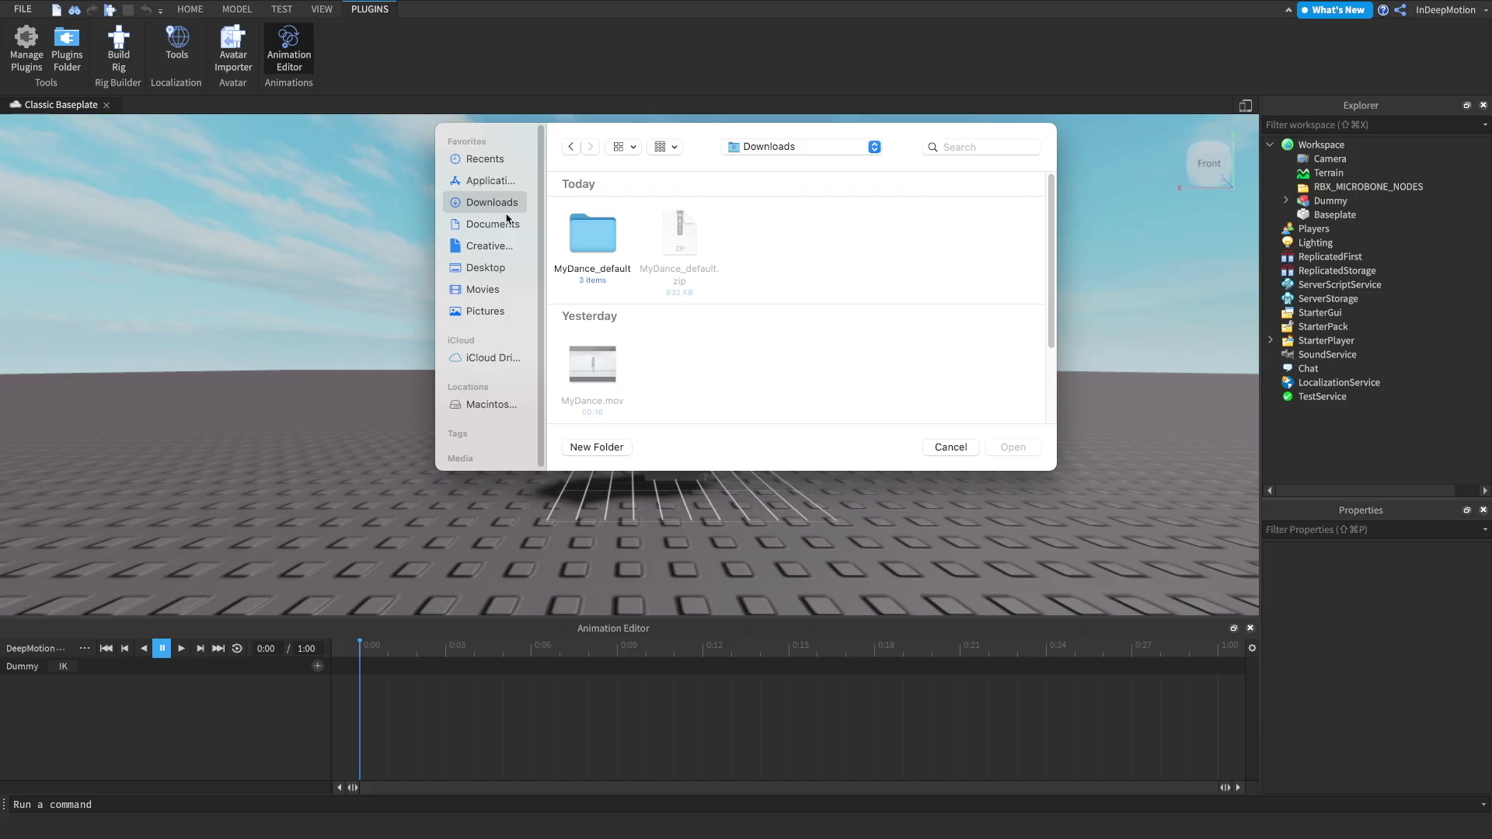
double_click(606, 227)
click(671, 231)
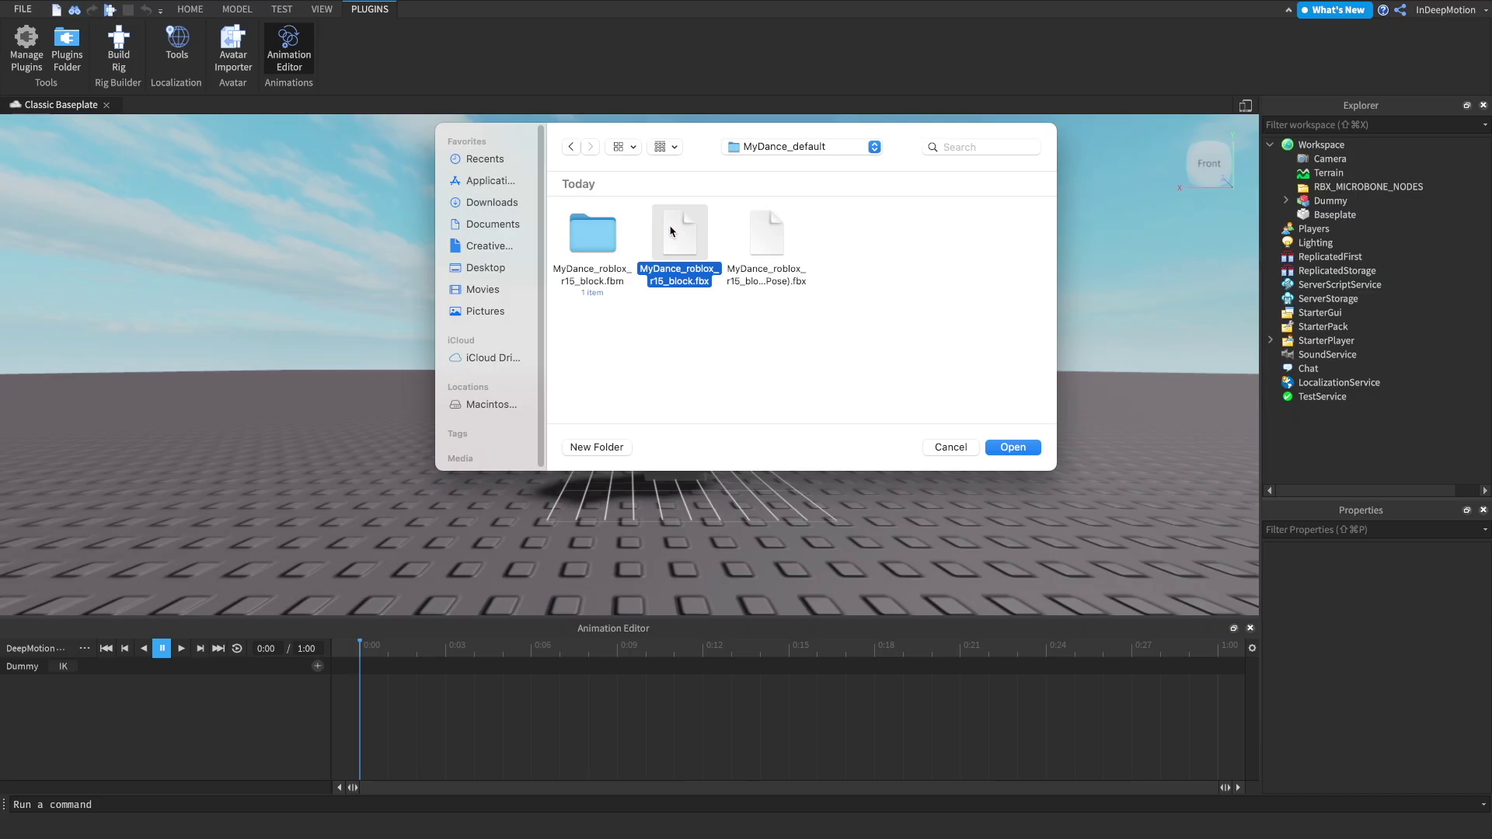
Import the MyDance FBX onto the Dummy and preview the dance in the Animation Editor.
click(1033, 452)
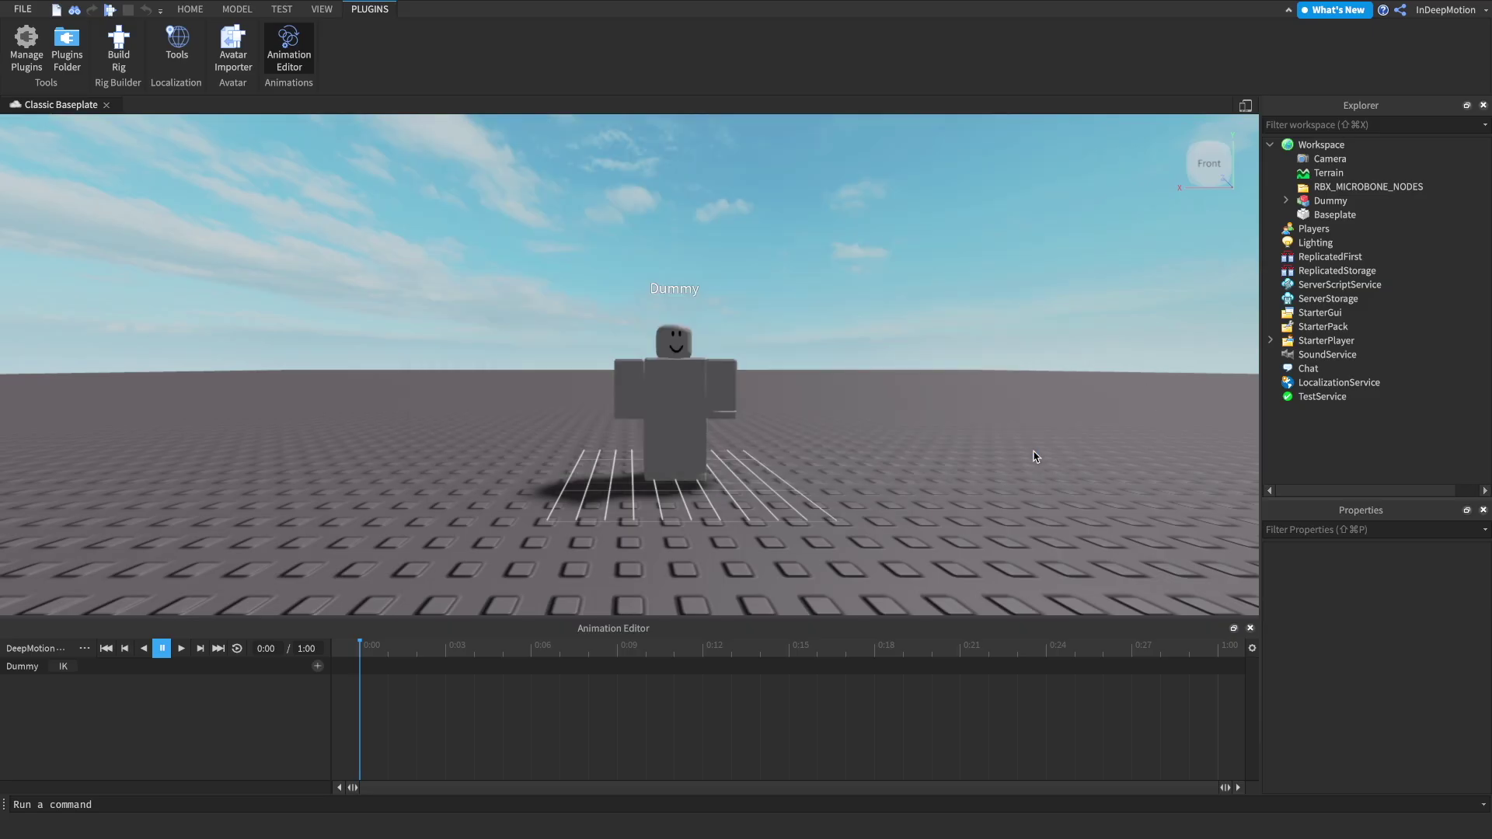
click(183, 650)
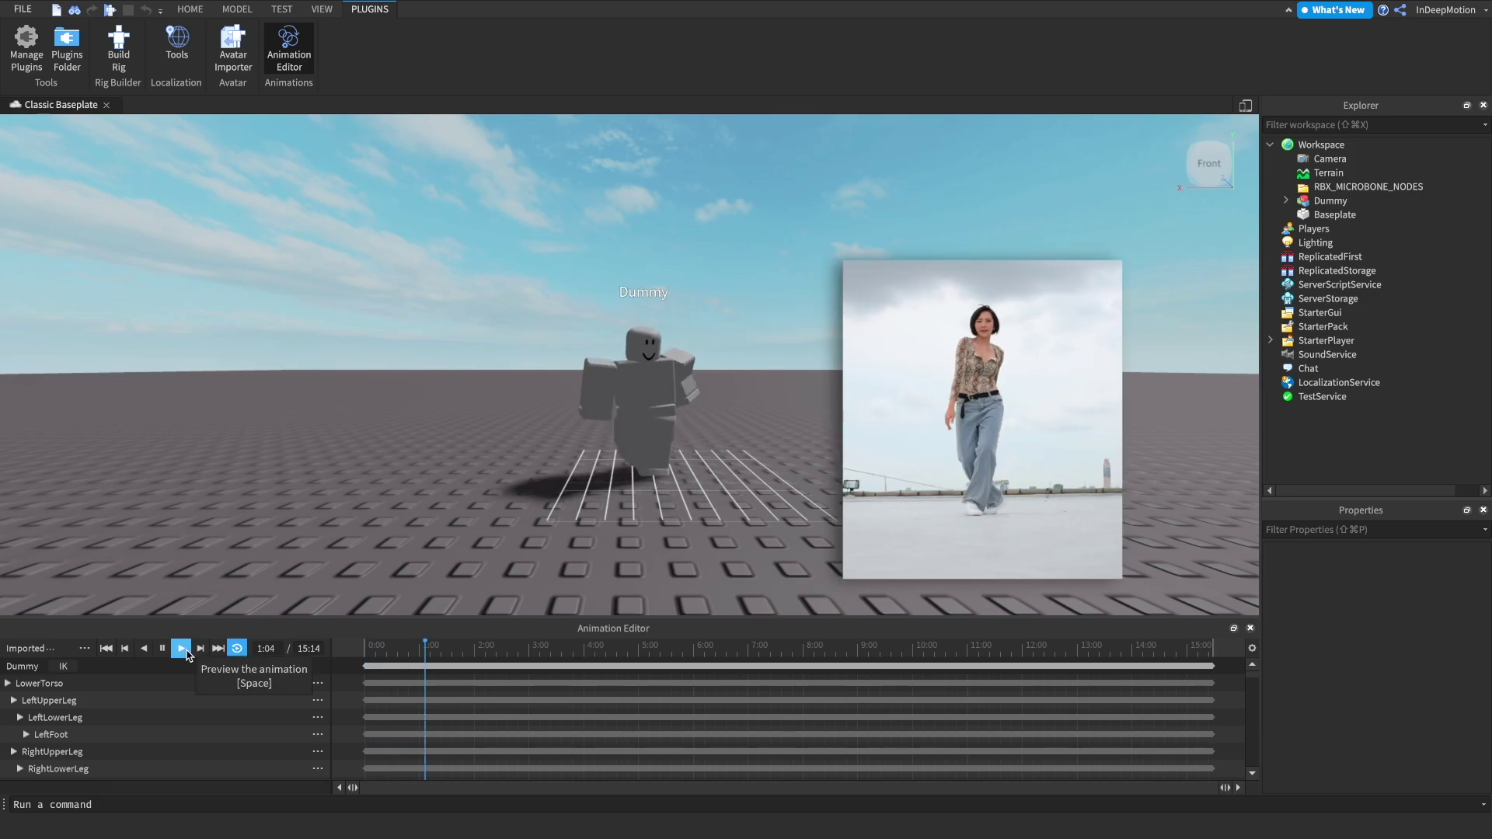